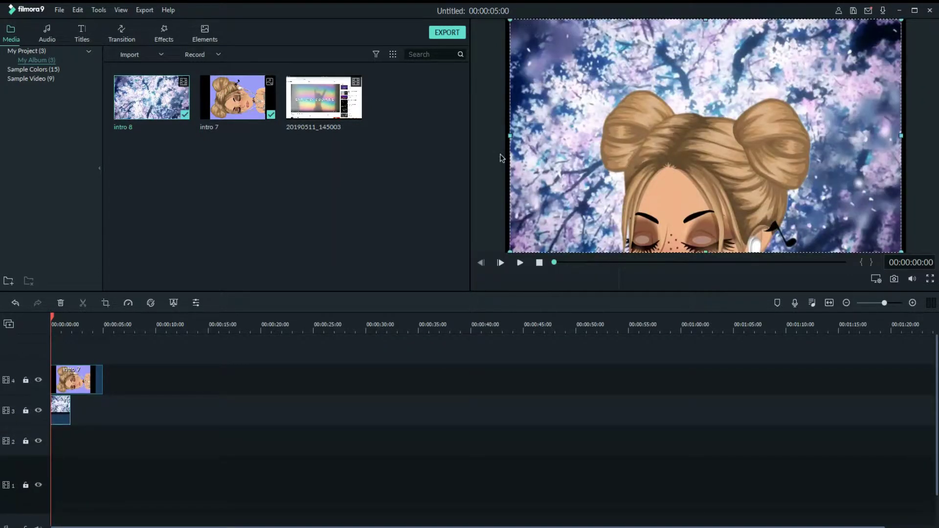
# Step: Add two more copies of intro 8 after the first on track 3 and extend intro 7 to end with them
pyautogui.moveTo(173, 104); pyautogui.dragTo(77, 412)
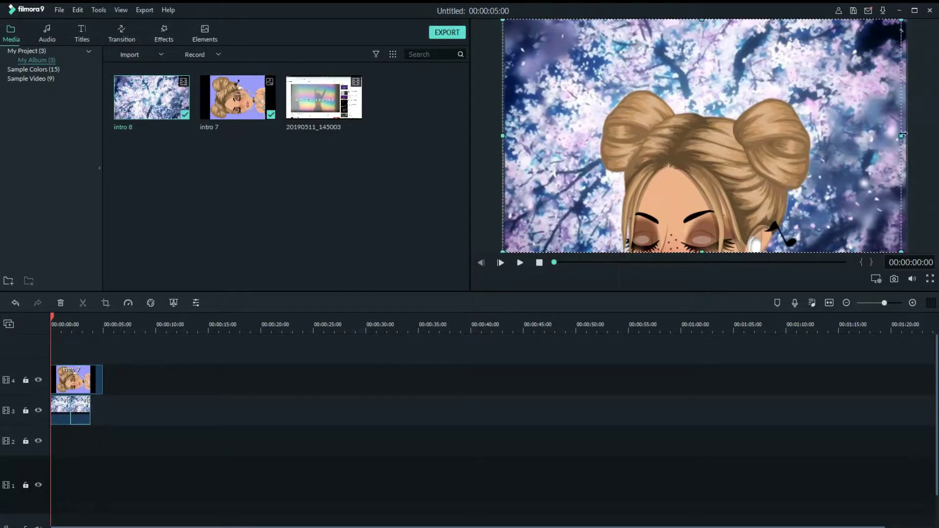
pyautogui.moveTo(174, 104); pyautogui.dragTo(100, 412)
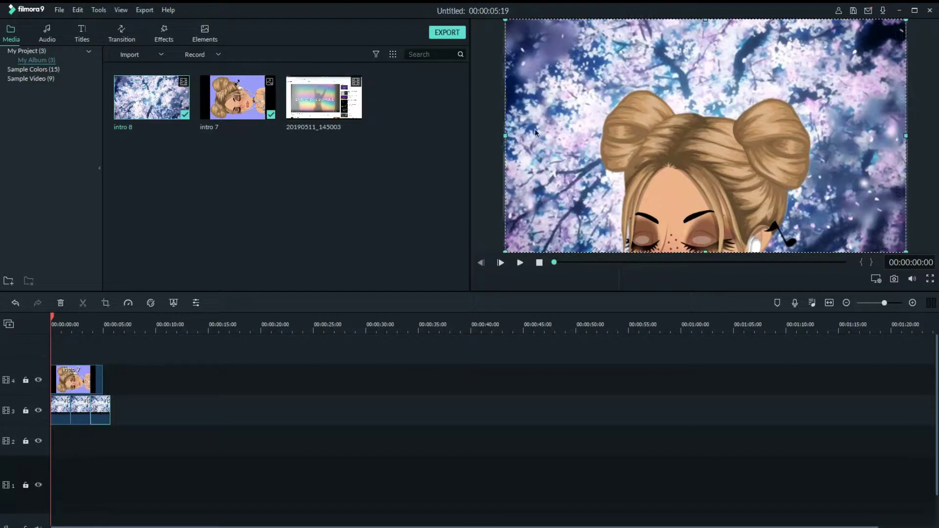
pyautogui.moveTo(103, 379); pyautogui.dragTo(110, 379)
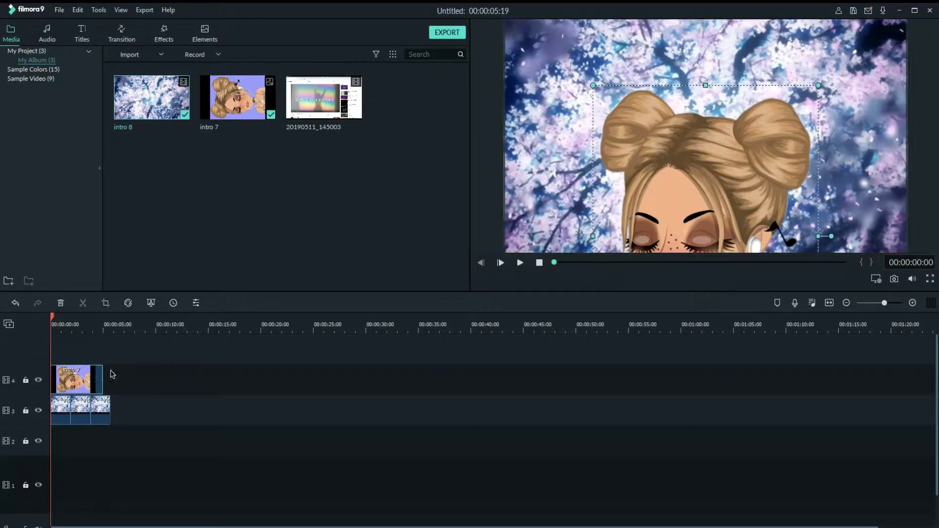
# Step: Place the 20190511_145003 clip at the start of track 2 and trim about 4 seconds off its beginning
pyautogui.moveTo(324, 96); pyautogui.dragTo(73, 440)
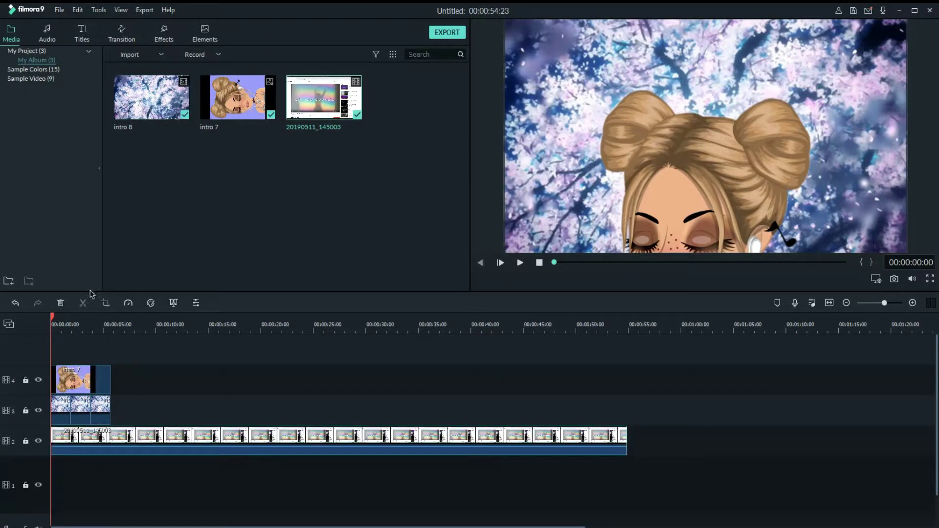
pyautogui.click(520, 262)
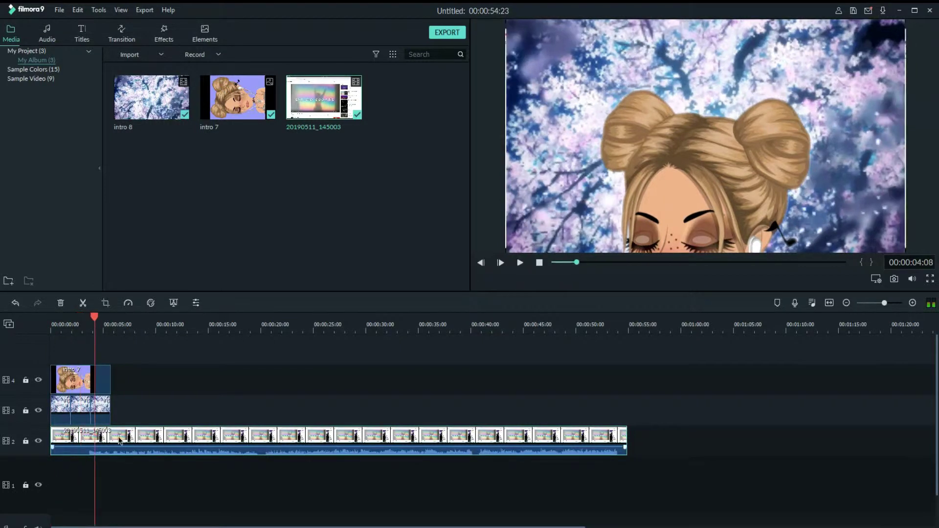
pyautogui.moveTo(47, 433); pyautogui.dragTo(94, 434)
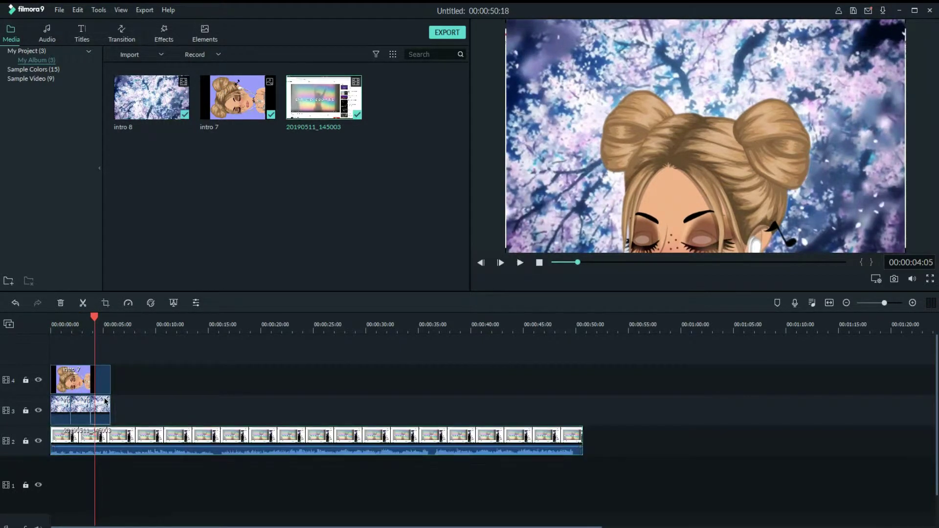
pyautogui.moveTo(94, 317); pyautogui.dragTo(51, 317)
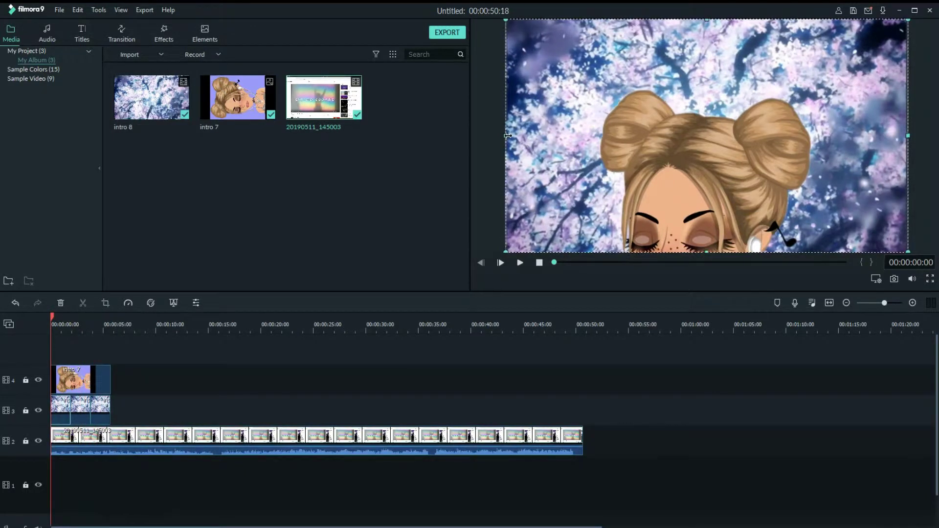
# Step: Preview the sequence and trim about 5 more seconds off the beginning of the 20190511_145003 clip
pyautogui.click(520, 263)
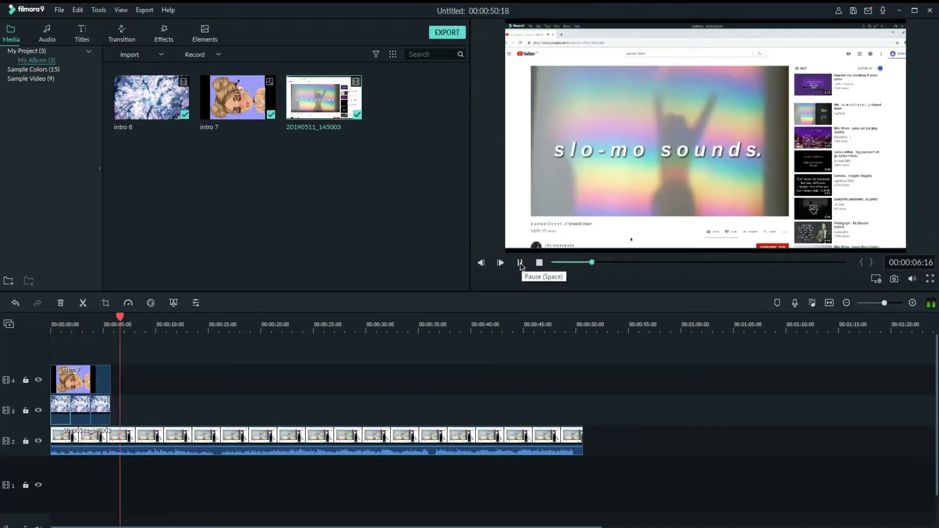
pyautogui.click(539, 263)
pyautogui.moveTo(47, 433); pyautogui.dragTo(68, 433)
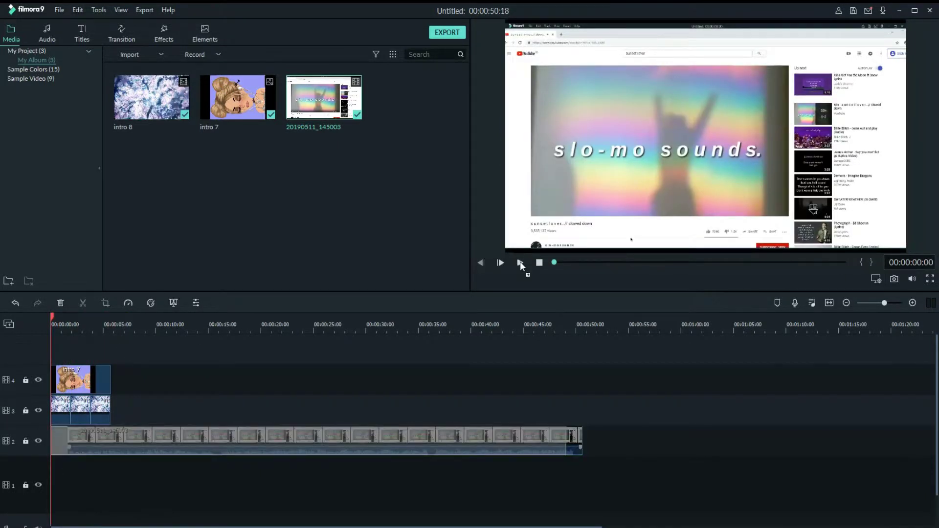
pyautogui.click(520, 262)
pyautogui.click(520, 263)
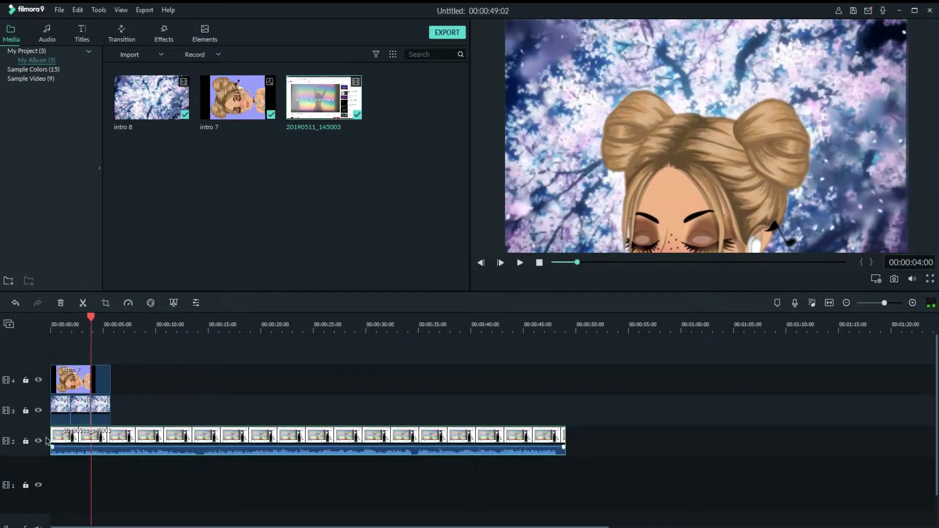
pyautogui.moveTo(52, 435); pyautogui.dragTo(87, 436)
pyautogui.moveTo(147, 439); pyautogui.dragTo(110, 438)
pyautogui.click(520, 262)
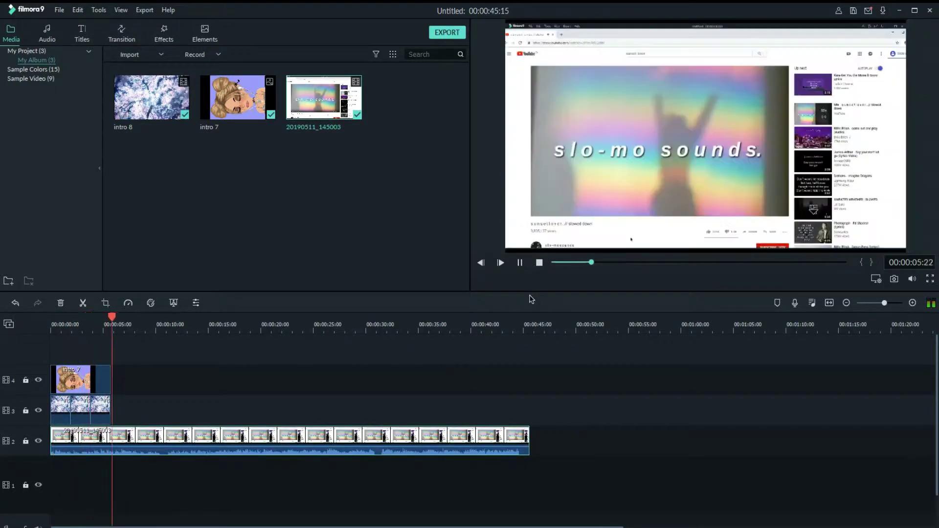
pyautogui.click(100, 437)
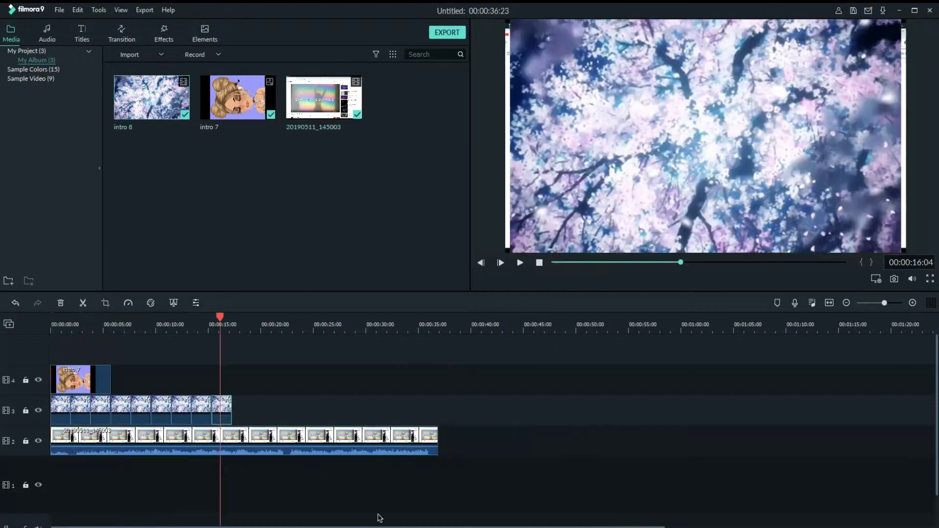
# Step: Extend the intro 7 clip to the end of the last intro 8 copy on track 3
pyautogui.click(71, 325)
pyautogui.moveTo(111, 380); pyautogui.dragTo(230, 378)
# Step: Stretch the fourth, fifth and sixth intro 8 clips horizontally so each fills the width of the frame
pyautogui.moveTo(71, 324); pyautogui.dragTo(114, 317)
pyautogui.click(550, 180)
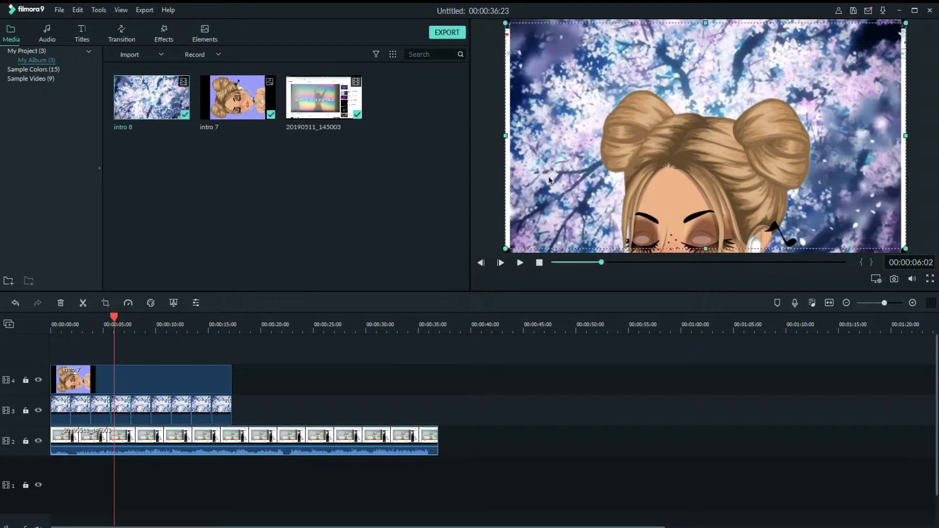
pyautogui.click(112, 410)
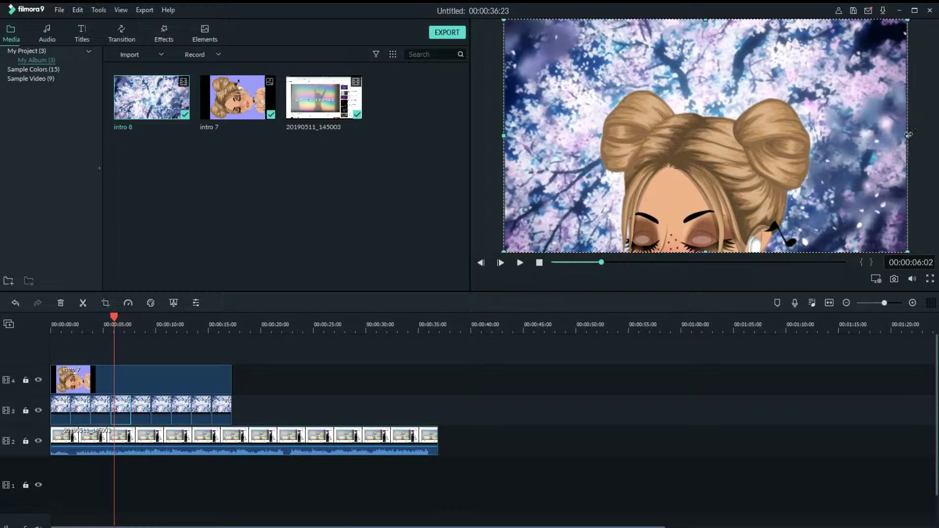
pyautogui.click(135, 415)
pyautogui.moveTo(510, 135); pyautogui.dragTo(505, 135)
pyautogui.moveTo(135, 318); pyautogui.dragTo(148, 325)
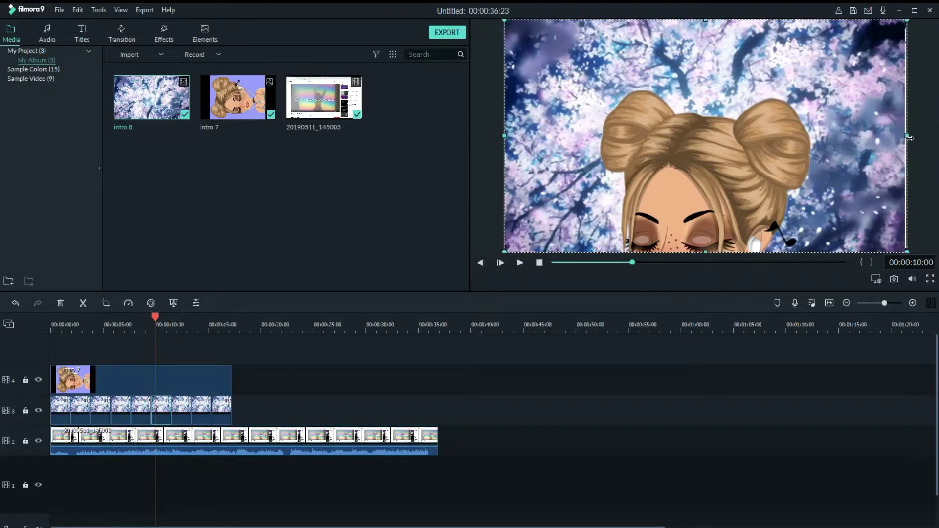
# Step: Stretch the seventh, eighth and ninth intro 8 clips to the full frame width and play the sequence from the start
pyautogui.click(175, 326)
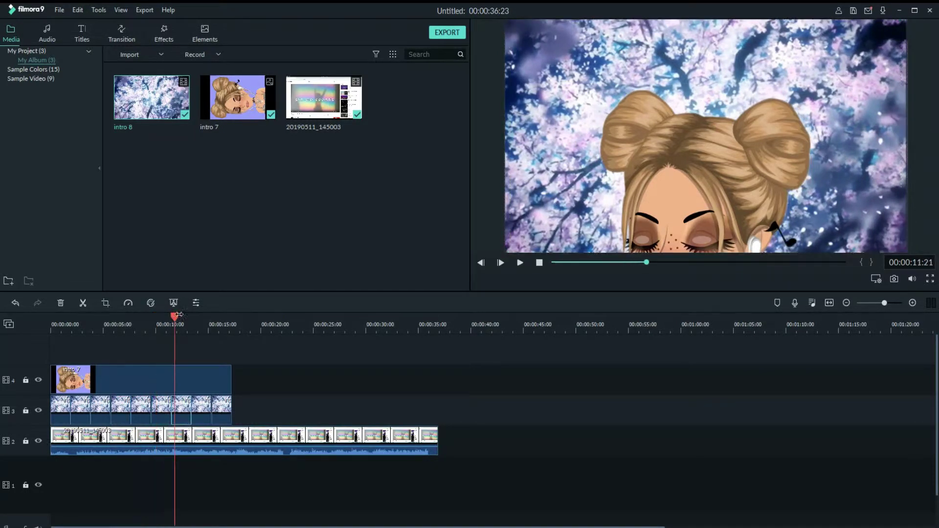
pyautogui.moveTo(510, 135); pyautogui.dragTo(504, 136)
pyautogui.moveTo(901, 136); pyautogui.dragTo(907, 135)
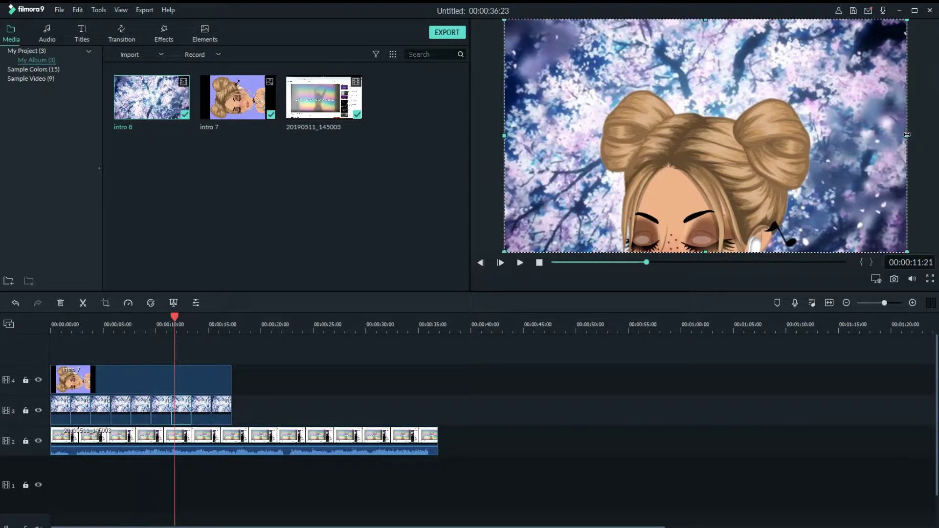
pyautogui.moveTo(175, 414); pyautogui.dragTo(198, 413)
pyautogui.moveTo(507, 134); pyautogui.dragTo(504, 135)
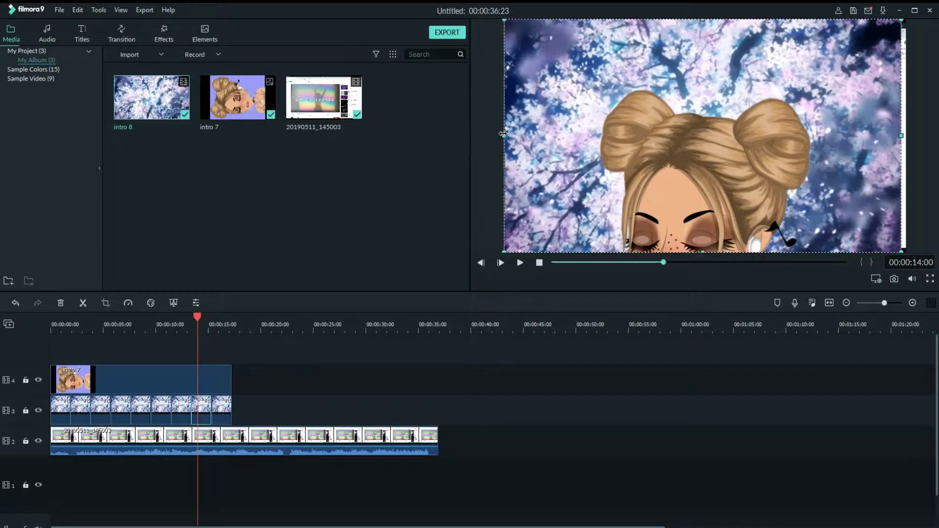
pyautogui.moveTo(902, 135); pyautogui.dragTo(908, 137)
pyautogui.moveTo(198, 413); pyautogui.dragTo(221, 413)
pyautogui.moveTo(511, 135); pyautogui.dragTo(505, 135)
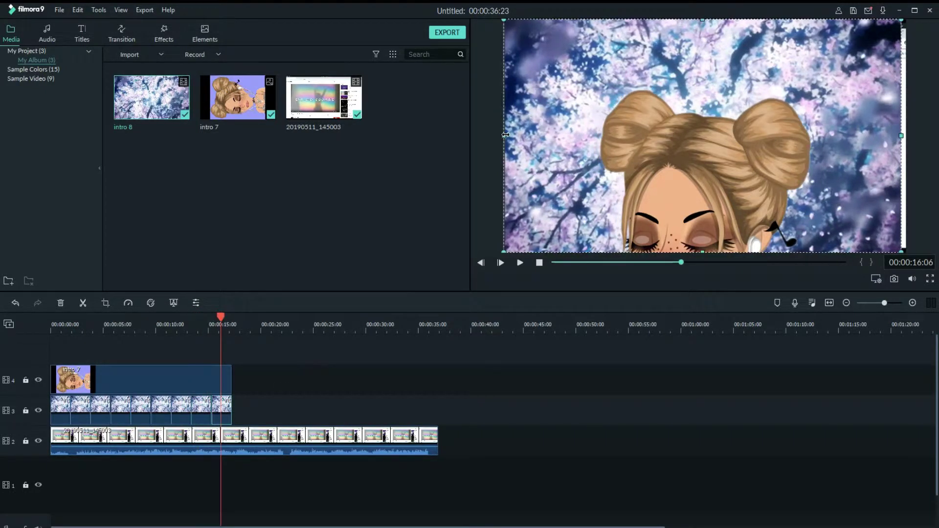
pyautogui.click(69, 325)
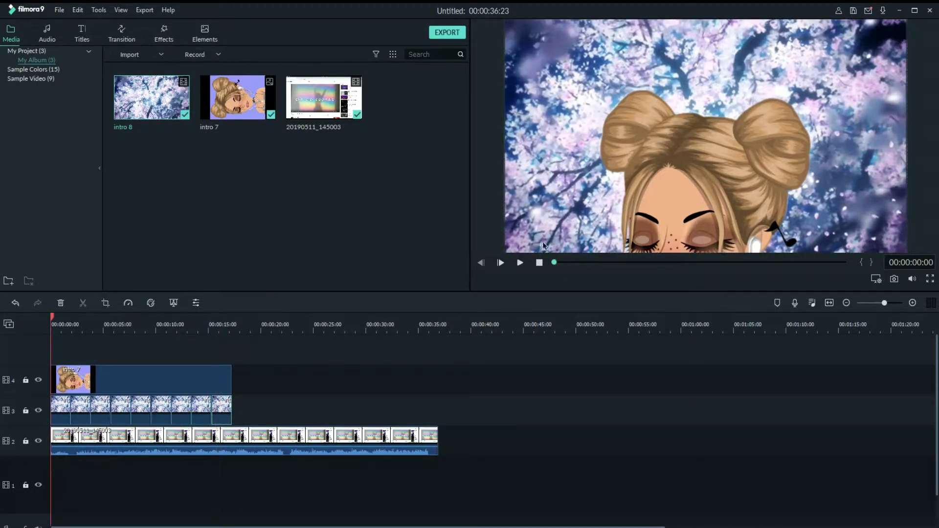
pyautogui.click(519, 263)
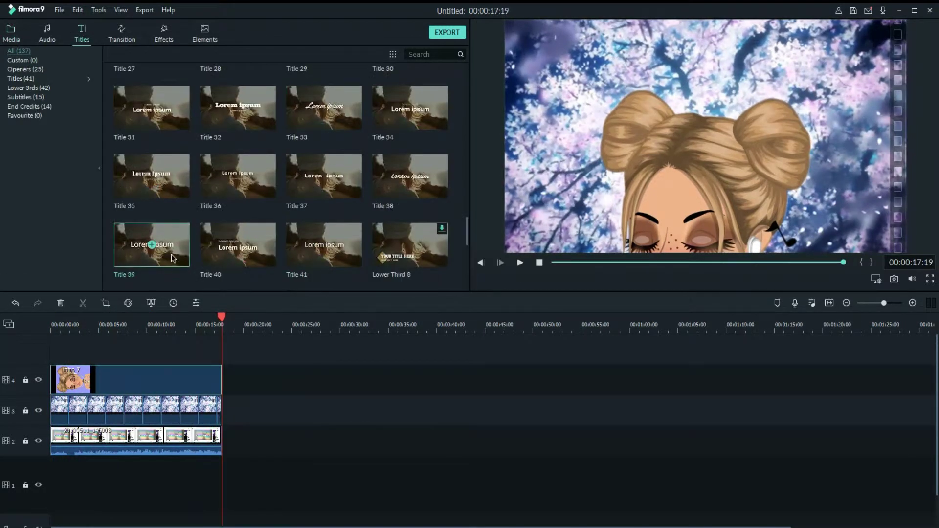
# Step: Add Title 39 on a track above intro 7 and change its text to "Chezel MSP"
pyautogui.moveTo(172, 258); pyautogui.dragTo(73, 380)
pyautogui.click(149, 327)
pyautogui.press('Home')
pyautogui.click(682, 135)
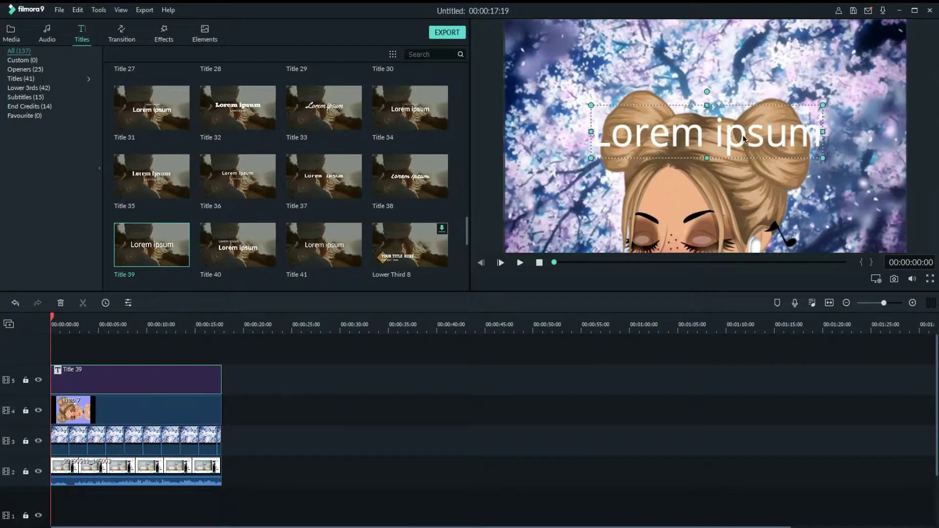
pyautogui.doubleClick(744, 139)
pyautogui.hotkey('ctrl', 'a')
pyautogui.write('Chezel MSP')
# Step: Apply Text style 5 to the title and set its text colour to light grey
pyautogui.click(37, 201)
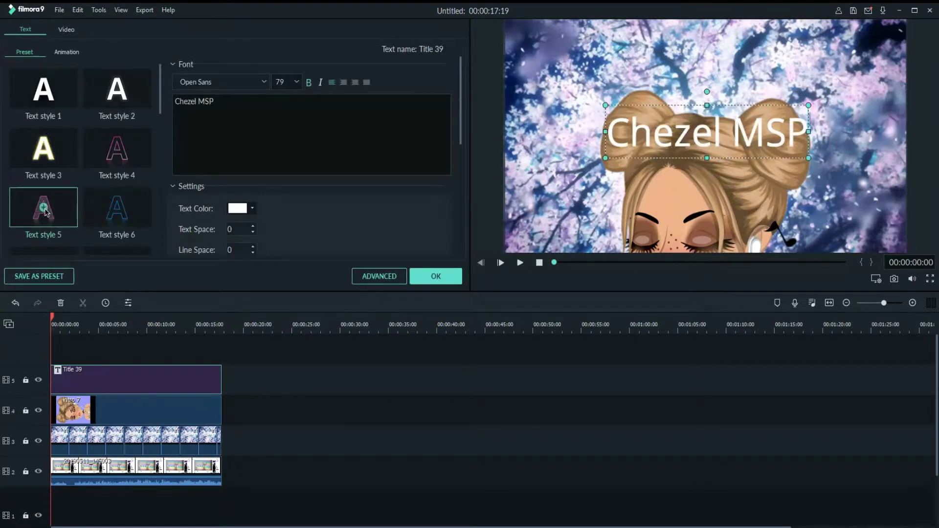
pyautogui.click(252, 208)
pyautogui.click(261, 255)
pyautogui.click(252, 208)
pyautogui.click(270, 256)
pyautogui.click(252, 209)
pyautogui.click(277, 258)
# Step: Set the title's blending mode to Overlay and its opacity to about 65%
pyautogui.scroll(-5, 277, 260)
pyautogui.scroll(-4, 300, 226)
pyautogui.click(308, 228)
pyautogui.click(276, 299)
pyautogui.scroll(-3, 287, 227)
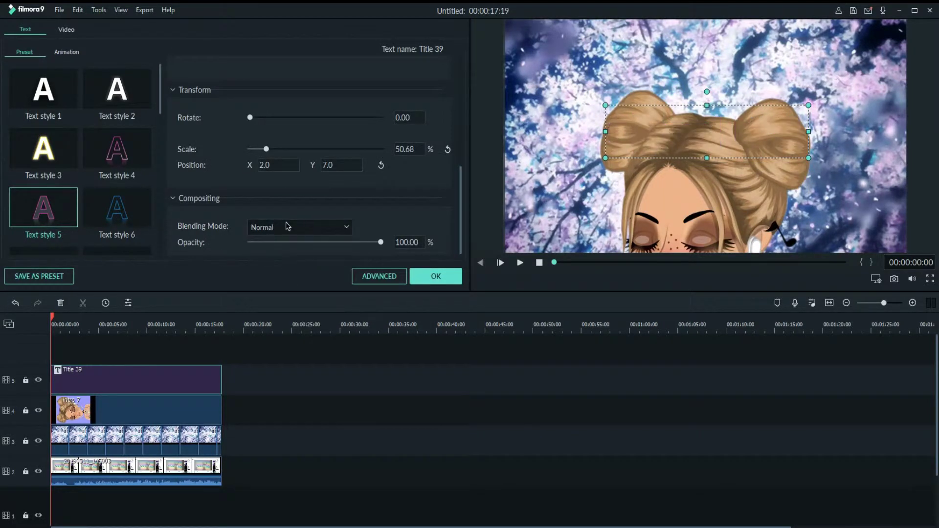
pyautogui.scroll(10, 201, 168)
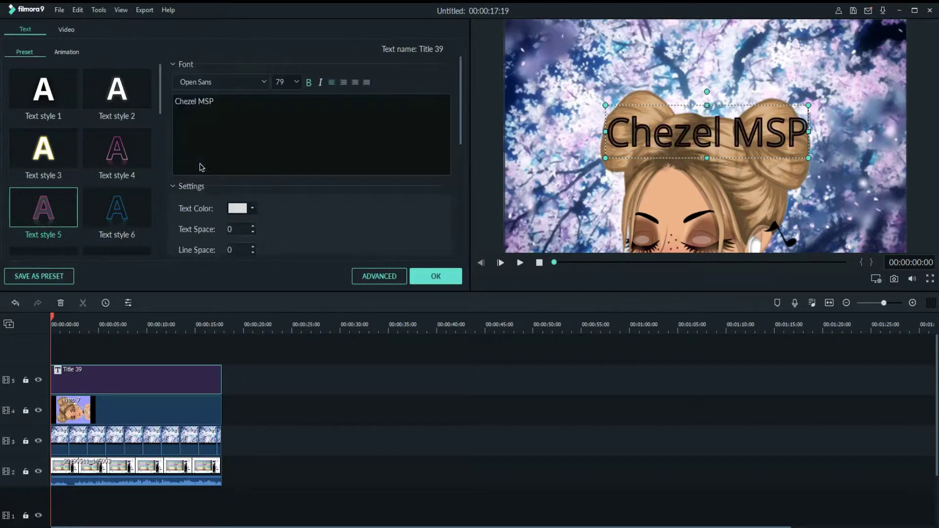
pyautogui.scroll(-8, 310, 222)
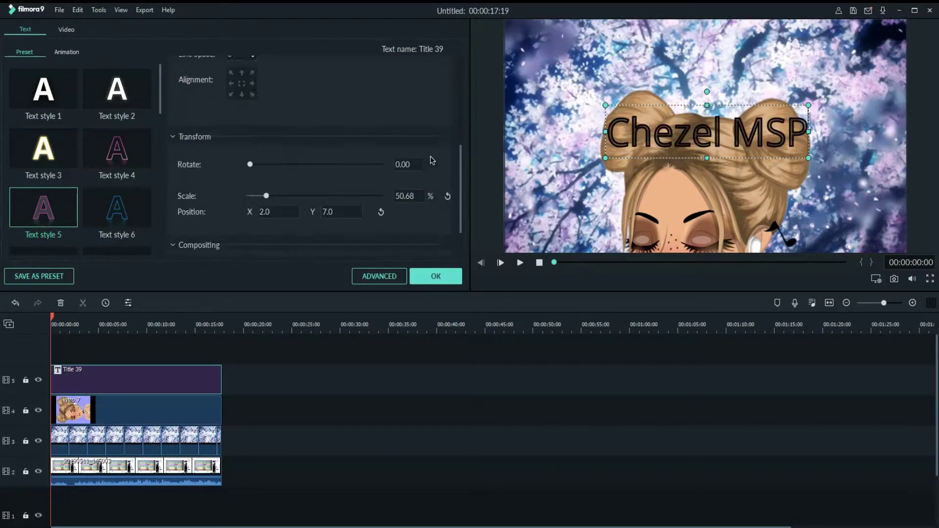
pyautogui.moveTo(380, 242); pyautogui.dragTo(335, 242)
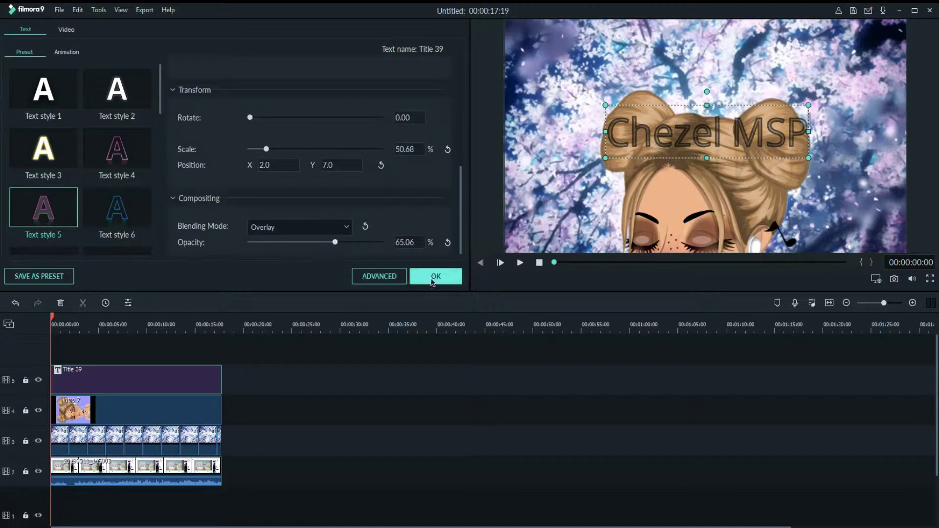
pyautogui.click(429, 281)
# Step: Move the title above the character's head, scale it to about 58% and choose a larger font size
pyautogui.moveTo(716, 129); pyautogui.dragTo(725, 63)
pyautogui.moveTo(828, 102); pyautogui.dragTo(845, 95)
pyautogui.doubleClick(807, 78)
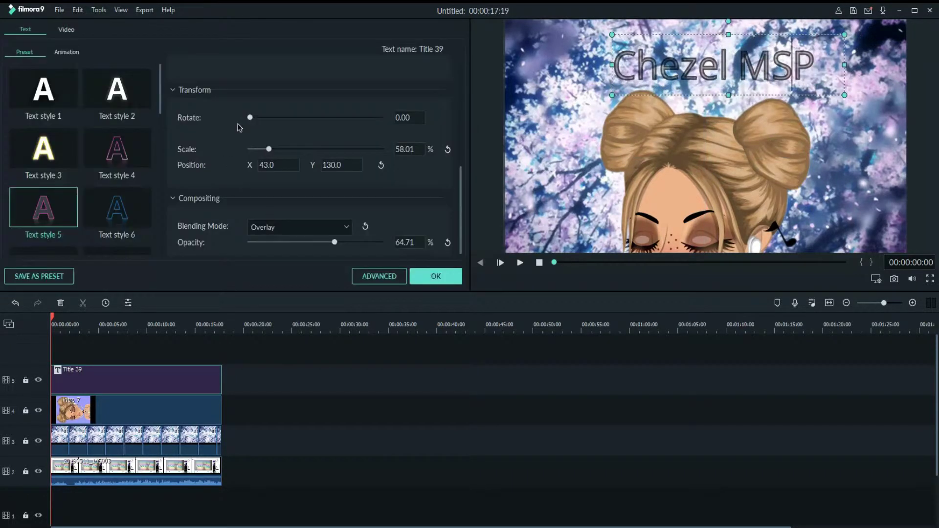
pyautogui.scroll(5, 446, 197)
pyautogui.click(296, 81)
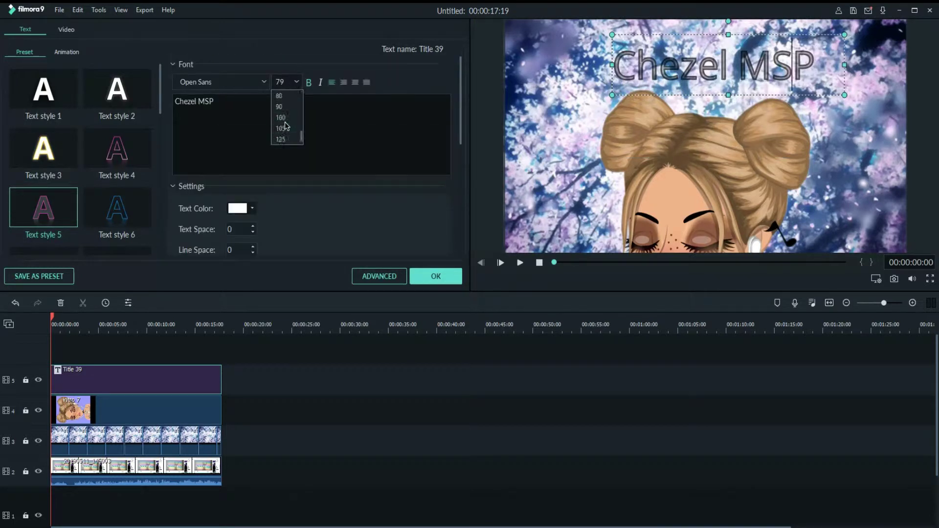
pyautogui.click(287, 140)
pyautogui.click(435, 276)
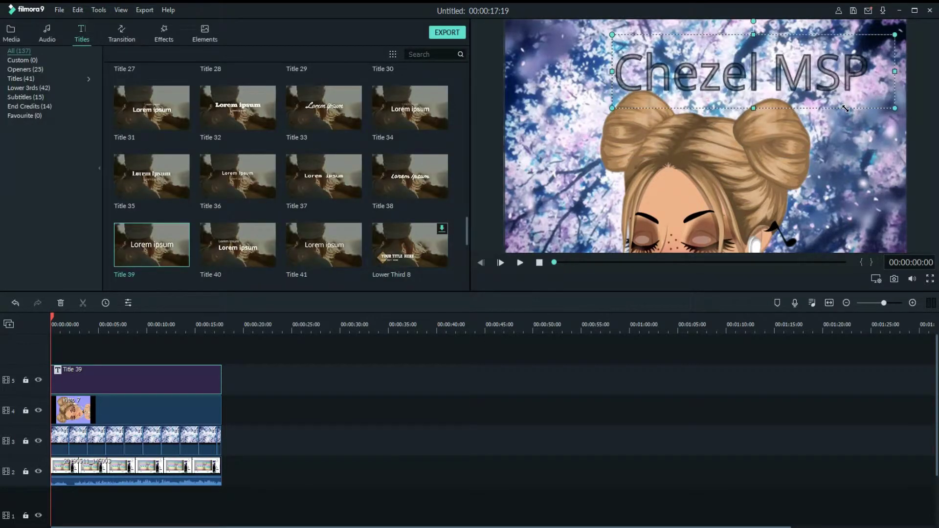
# Step: Increase the title's font size once more and reposition it above the character's hair buns
pyautogui.moveTo(815, 62); pyautogui.dragTo(817, 61)
pyautogui.doubleClick(834, 68)
pyautogui.click(297, 81)
pyautogui.click(286, 129)
pyautogui.click(435, 276)
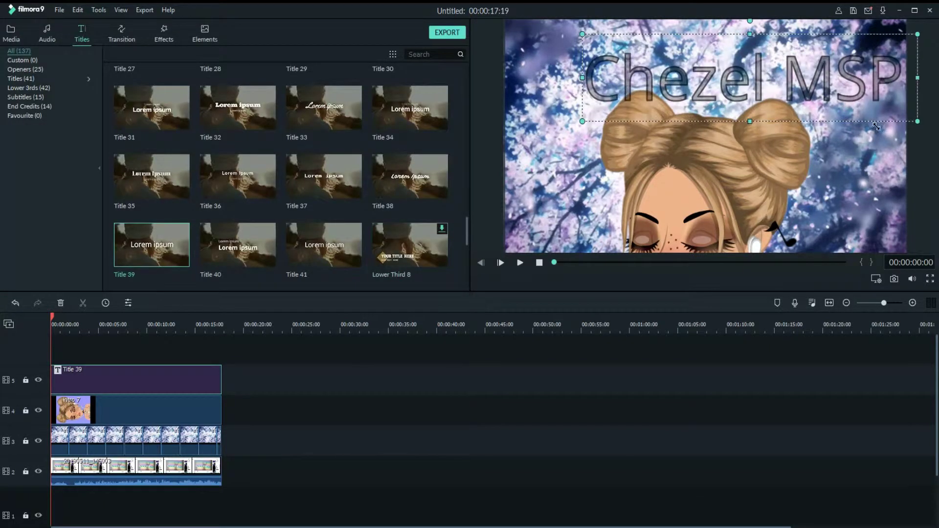
pyautogui.moveTo(883, 66); pyautogui.dragTo(858, 59)
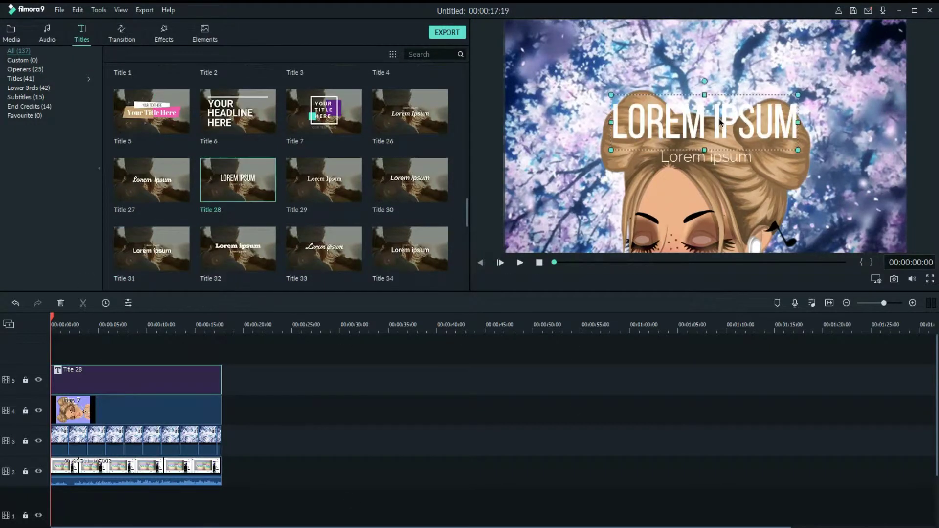
# Step: Play the finished intro and export it to the computer as an MP4 named FIRST INTRO at 1920x1080
pyautogui.click(520, 263)
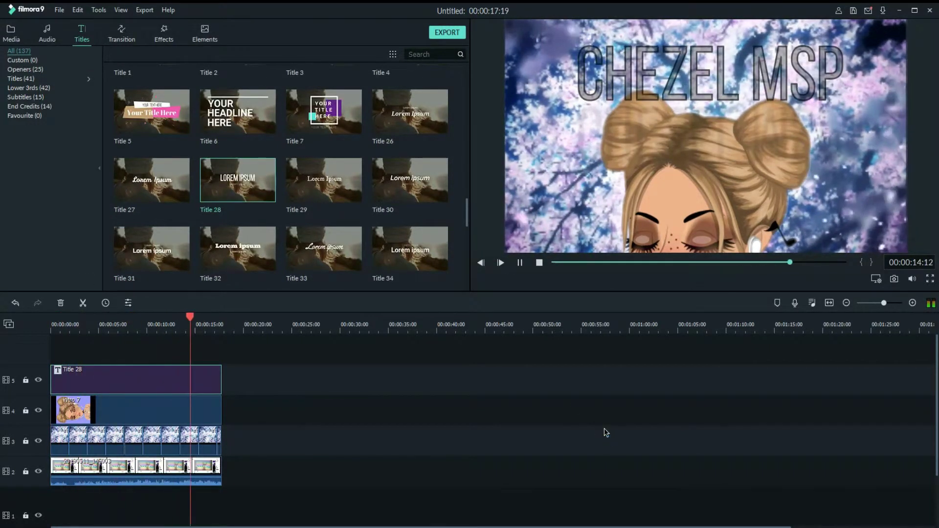
pyautogui.click(443, 38)
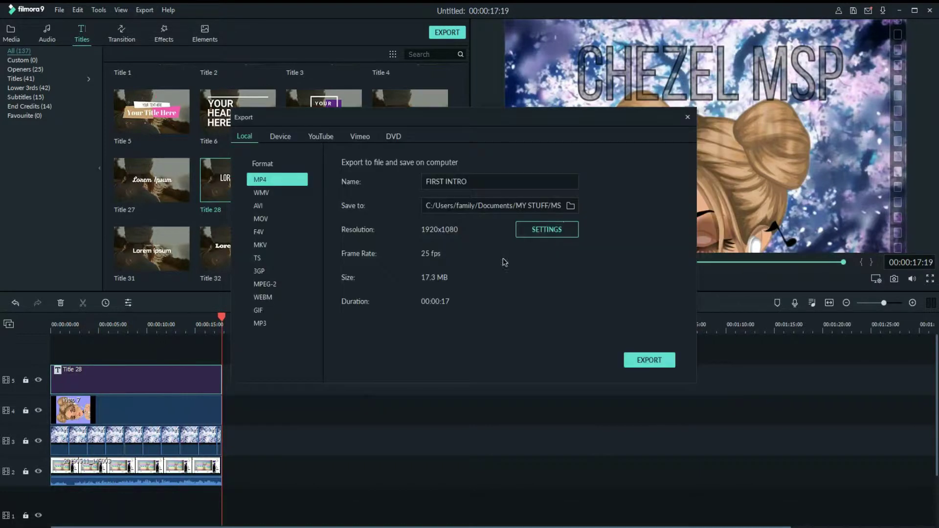
pyautogui.click(656, 362)
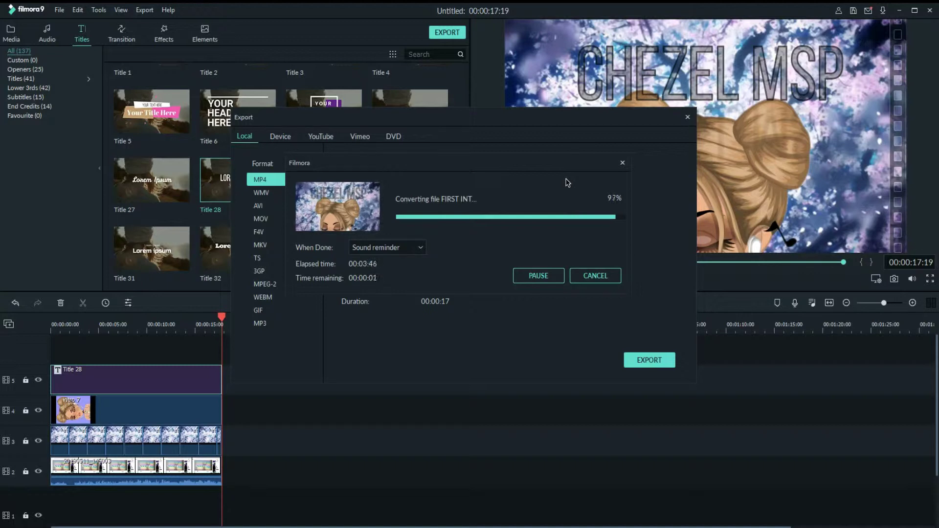
# Step: Cancel the running conversion of the intro and close the export window
pyautogui.click(595, 275)
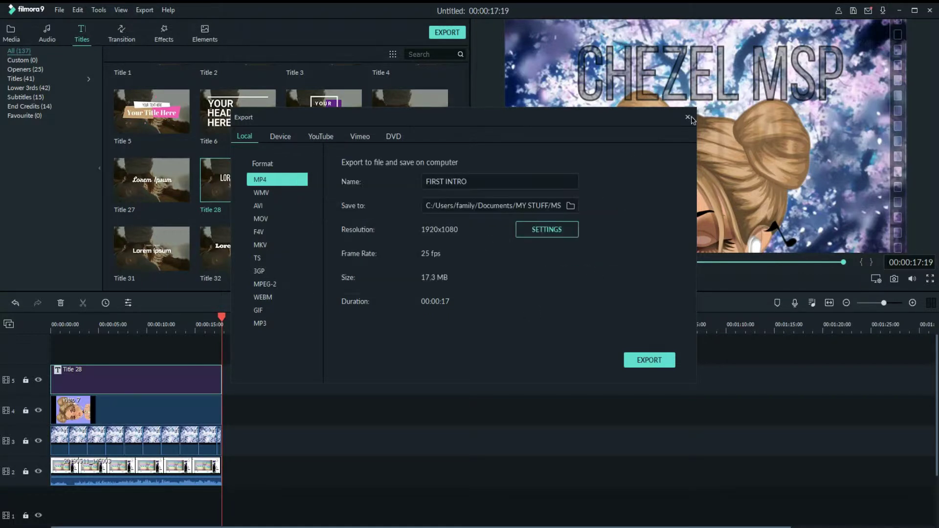
pyautogui.click(688, 117)
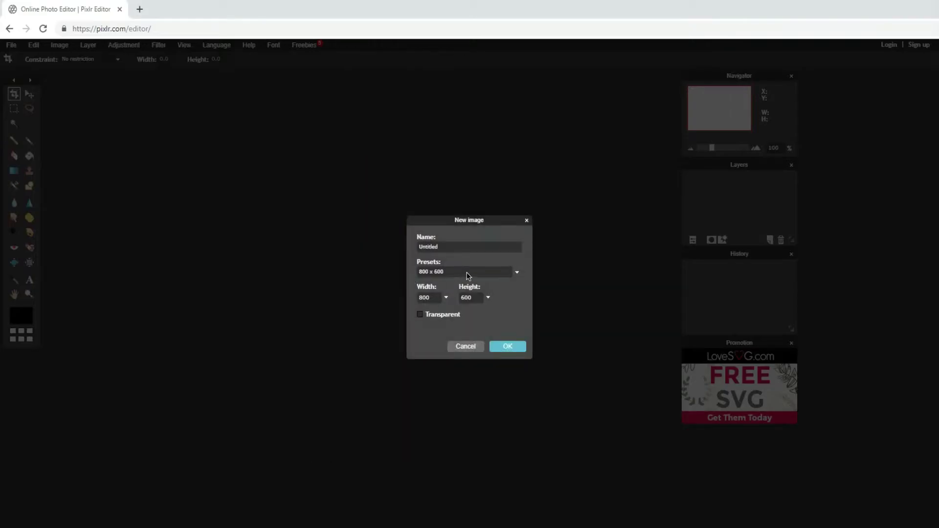
# Step: Switch to the Pixlr editor and create a new blank image using the 1024 x 768 preset
pyautogui.click(507, 275)
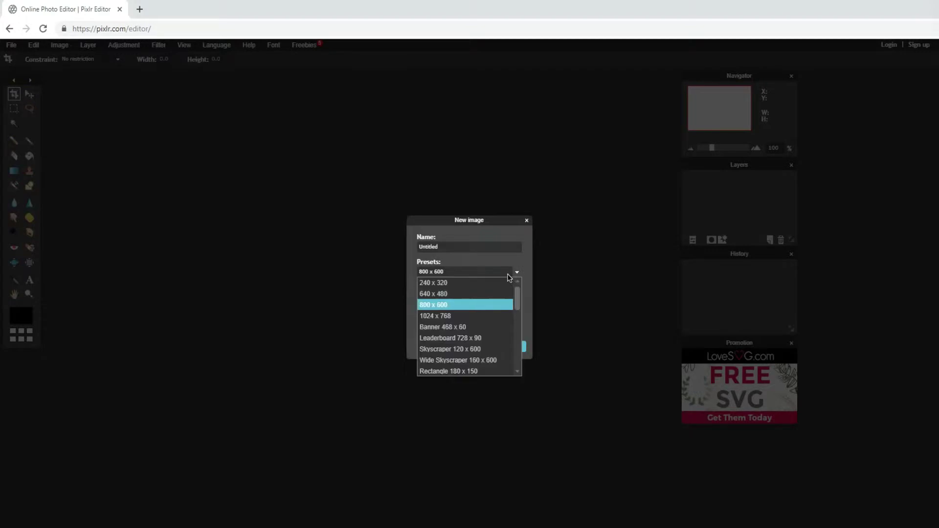
pyautogui.click(469, 319)
pyautogui.click(514, 348)
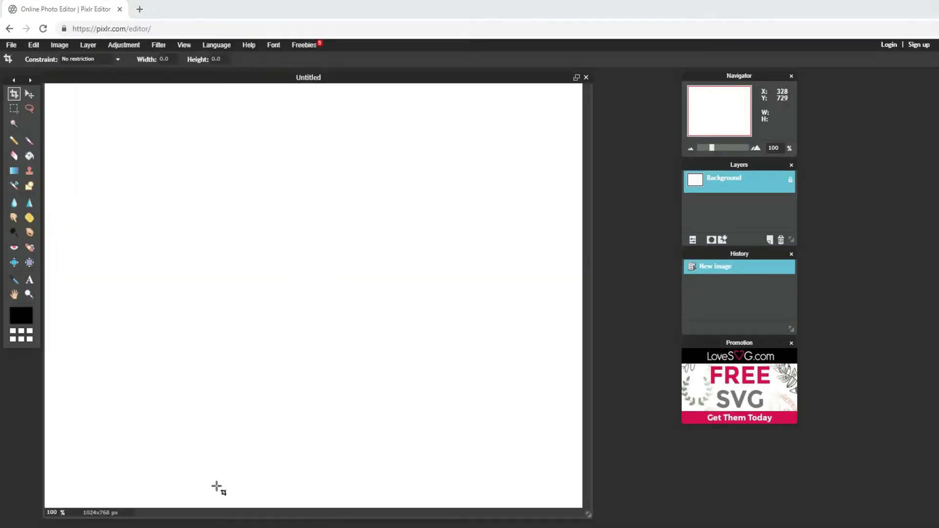
# Step: Open the image of the reclining character in the cap from the MSP folder as a new layer
pyautogui.click(11, 45)
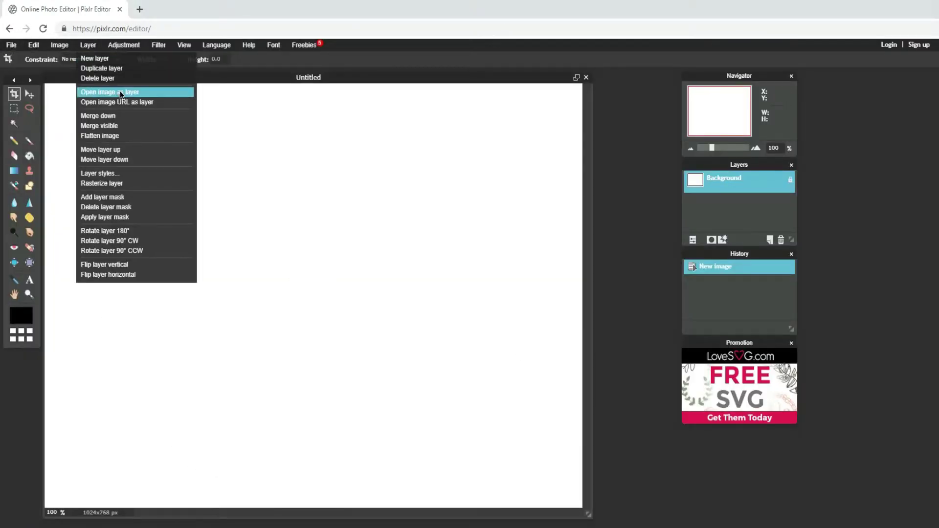
pyautogui.click(123, 92)
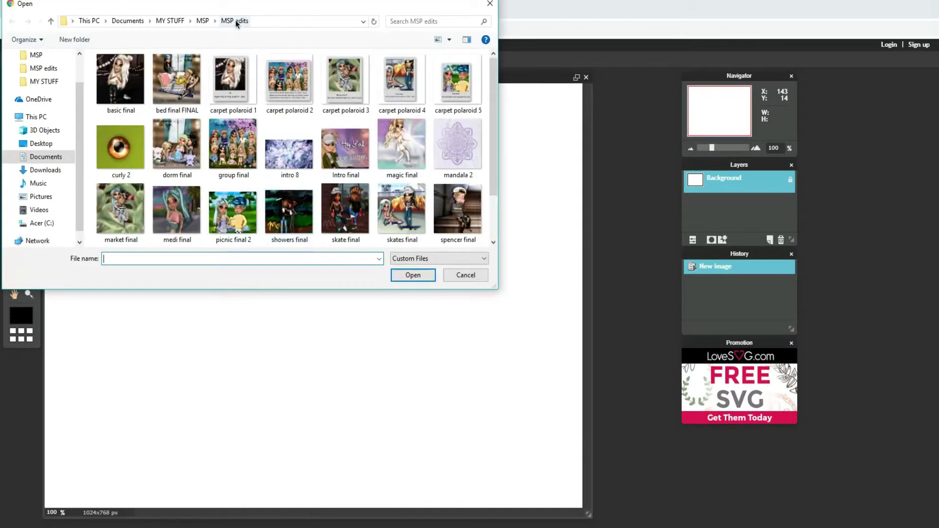
pyautogui.click(202, 21)
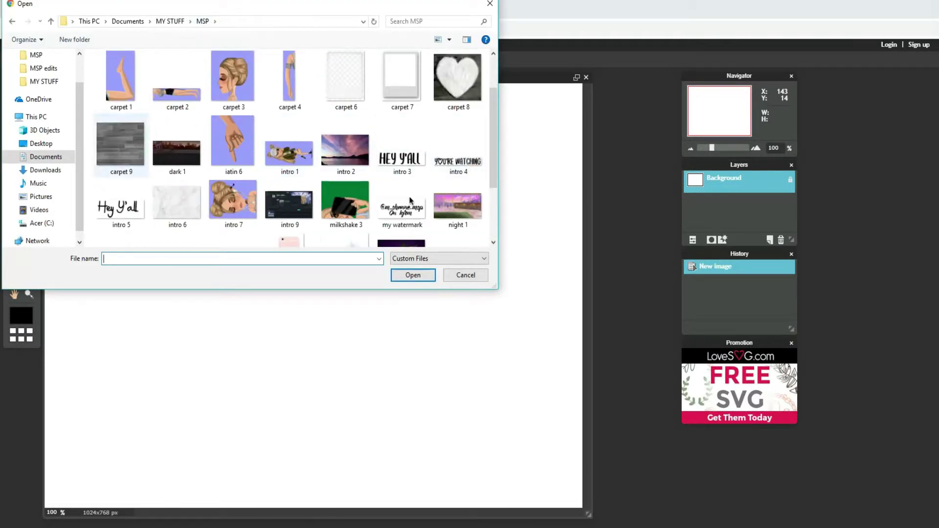
pyautogui.click(397, 278)
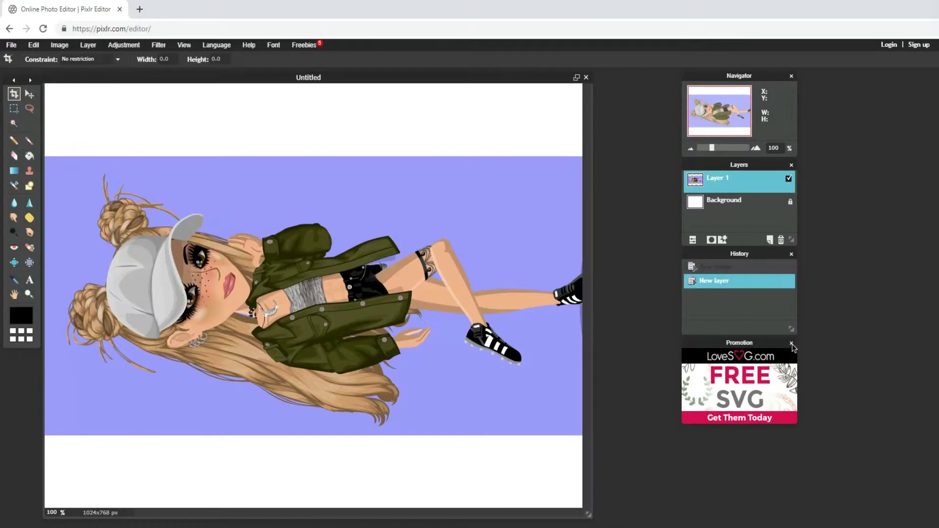
# Step: Widen the document window after closing the promotion panel, and shift the character layer slightly to the right
pyautogui.click(792, 344)
pyautogui.moveTo(588, 516); pyautogui.dragTo(671, 524)
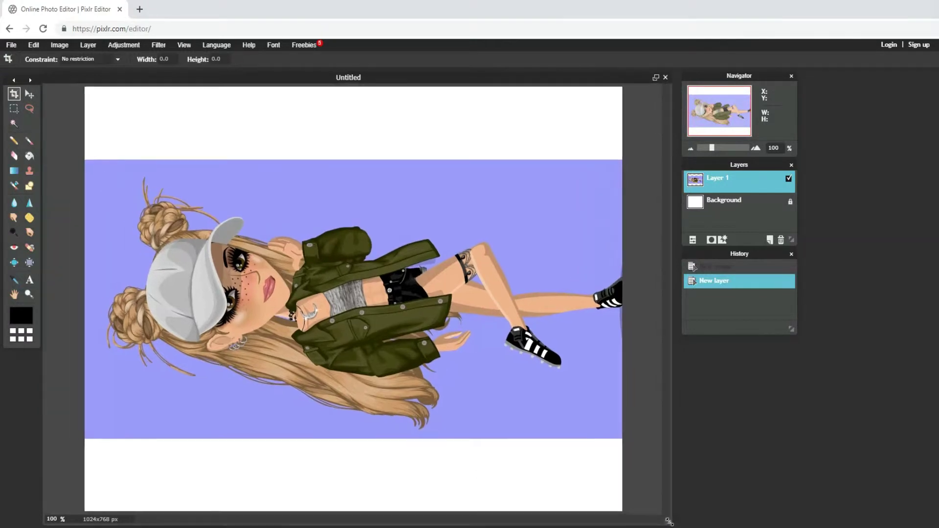
pyautogui.click(29, 94)
pyautogui.moveTo(374, 310); pyautogui.dragTo(400, 313)
# Step: Select the purple background around the character with the Wand tool at tolerance 28 and cut it out
pyautogui.click(14, 123)
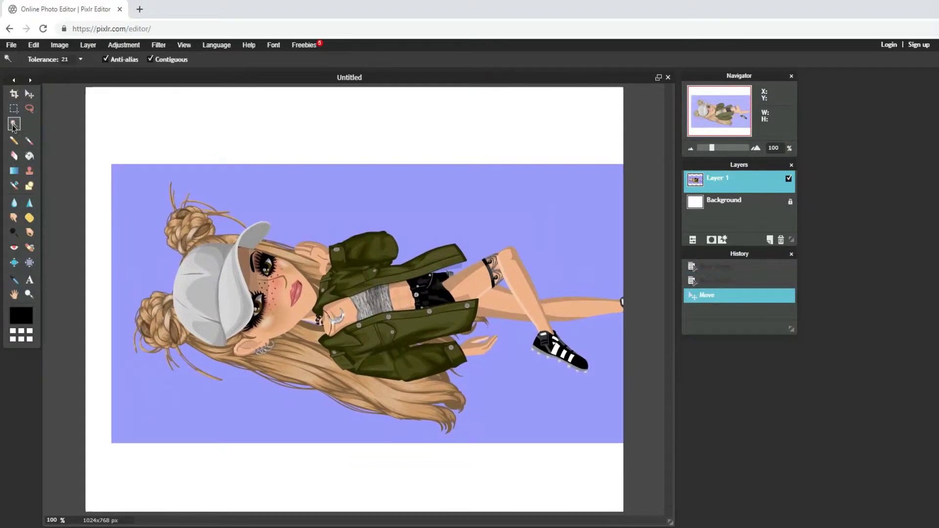
pyautogui.click(81, 59)
pyautogui.click(276, 183)
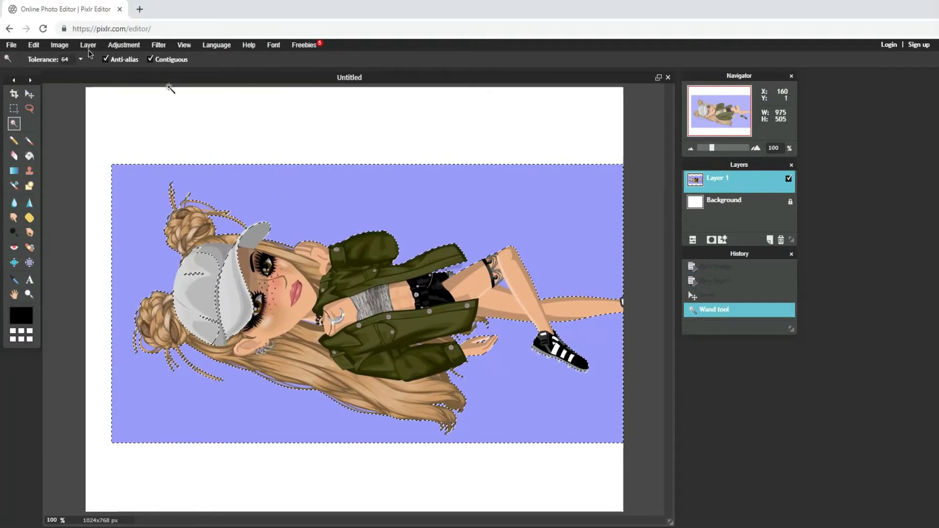
pyautogui.click(130, 109)
pyautogui.click(80, 59)
pyautogui.click(225, 188)
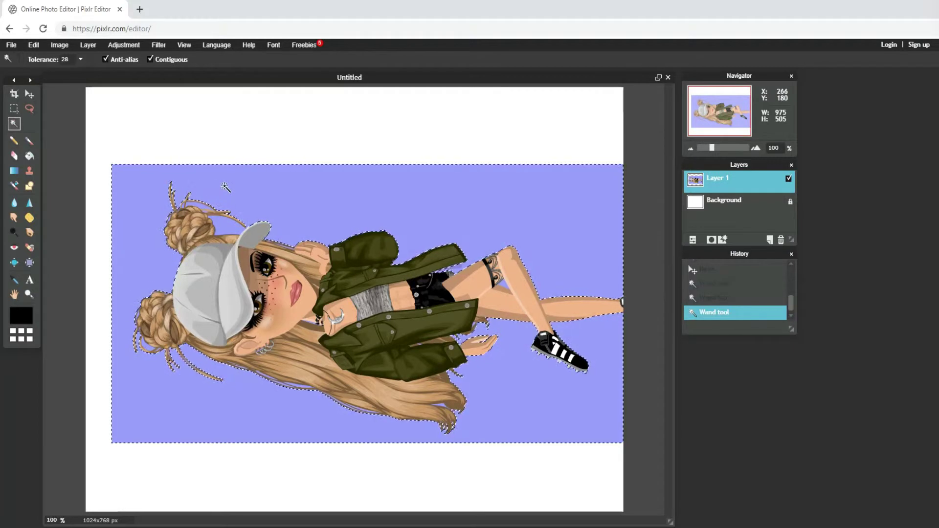
pyautogui.hotkey('ctrl', 'x')
pyautogui.hotkey('ctrl', 'x')
# Step: Remove the leftover purple patches between the character's jacket, legs and hair using the Wand tool
pyautogui.moveTo(712, 148); pyautogui.dragTo(722, 147)
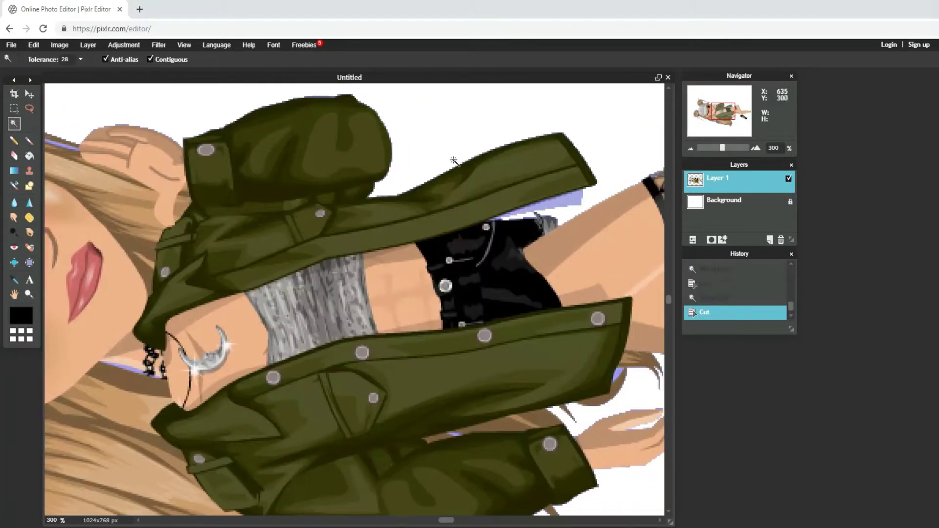
pyautogui.click(577, 201)
pyautogui.hotkey('ctrl', 'x')
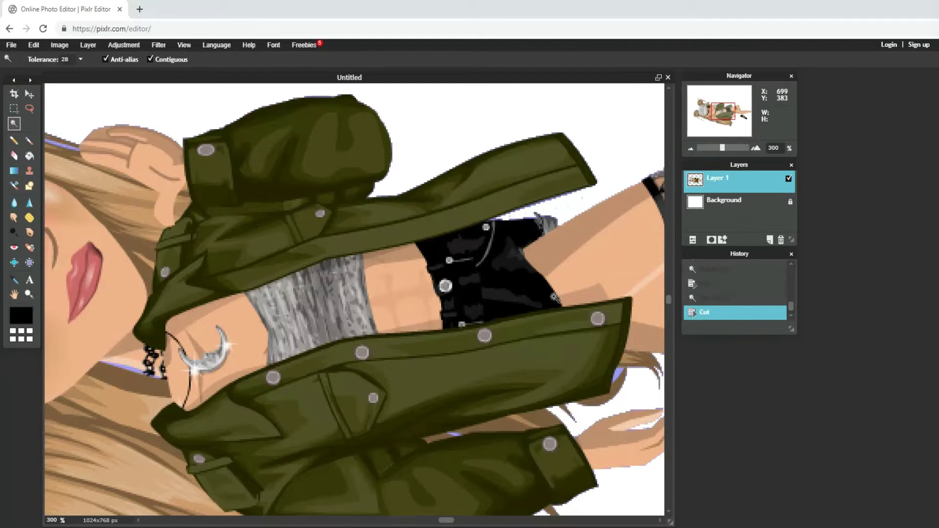
pyautogui.moveTo(451, 522); pyautogui.dragTo(566, 522)
pyautogui.click(479, 247)
pyautogui.press('Delete')
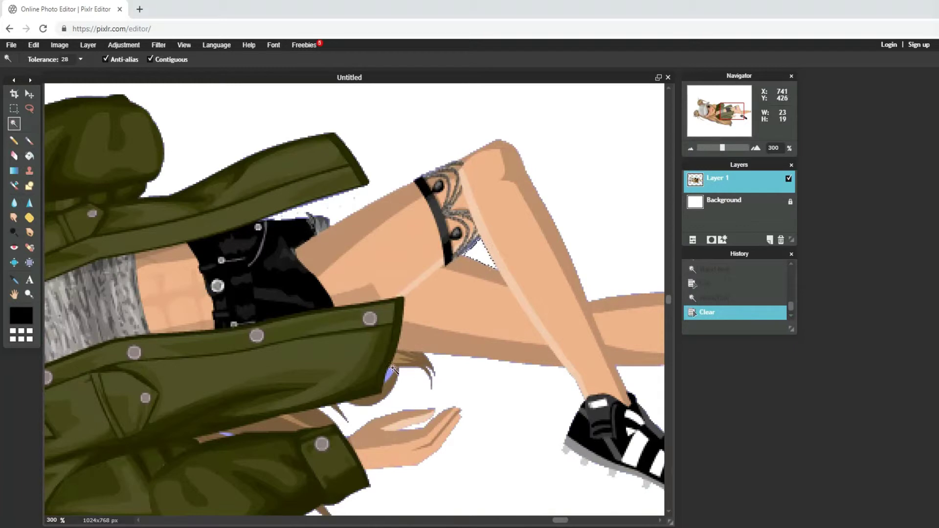
pyautogui.hotkey('ctrl', 'x')
pyautogui.click(227, 433)
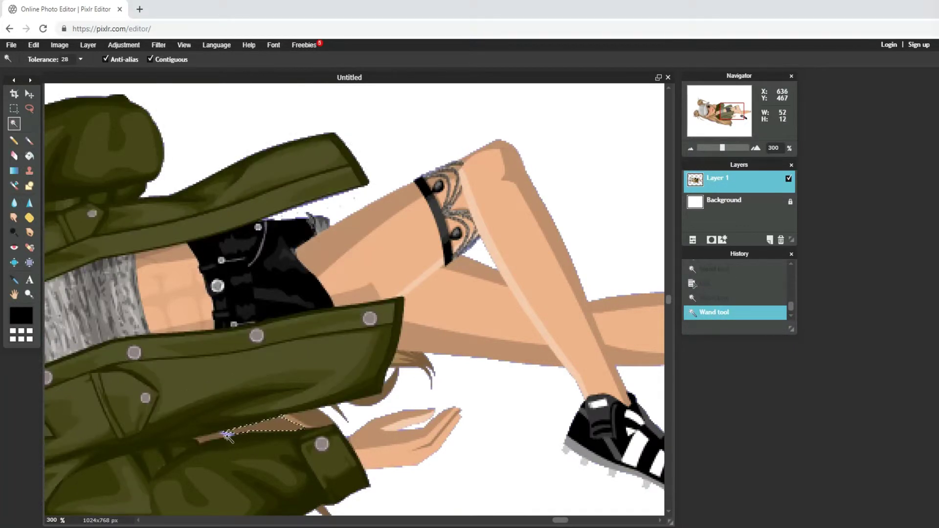
# Step: Paste the last cut piece and merge it down into the character layer
pyautogui.hotkey('ctrl', '0')
pyautogui.hotkey('ctrl', 'v')
pyautogui.hotkey('ctrl', 'e')
# Step: Rotate the character upright with Free transform and position her along the left side of the canvas
pyautogui.click(88, 45)
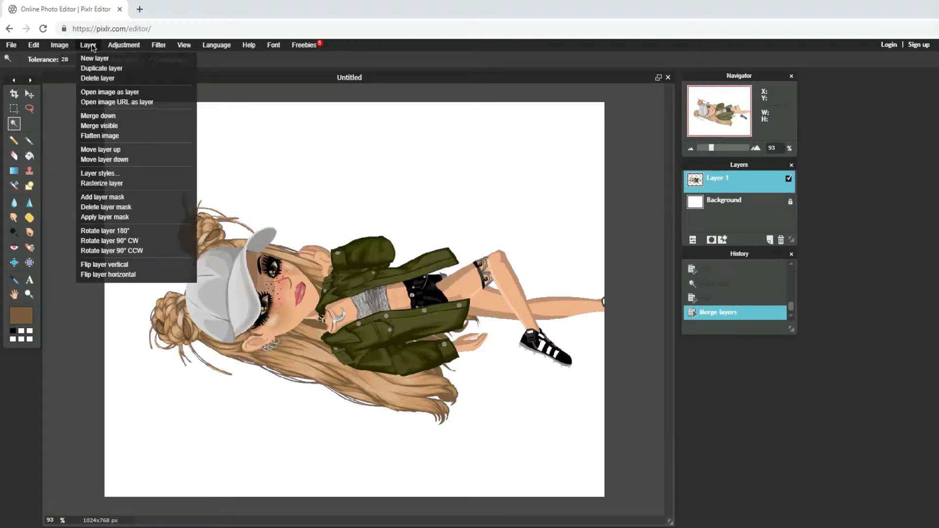
pyautogui.moveTo(34, 45)
pyautogui.click(49, 128)
pyautogui.moveTo(651, 161)
pyautogui.mouseDown()
pyautogui.moveTo(650, 353)
pyautogui.moveTo(656, 166)
pyautogui.mouseUp()
pyautogui.moveTo(350, 138); pyautogui.dragTo(190, 214)
pyautogui.moveTo(355, 115); pyautogui.dragTo(365, 108)
pyautogui.moveTo(353, 116); pyautogui.dragTo(360, 106)
pyautogui.moveTo(256, 277); pyautogui.dragTo(241, 292)
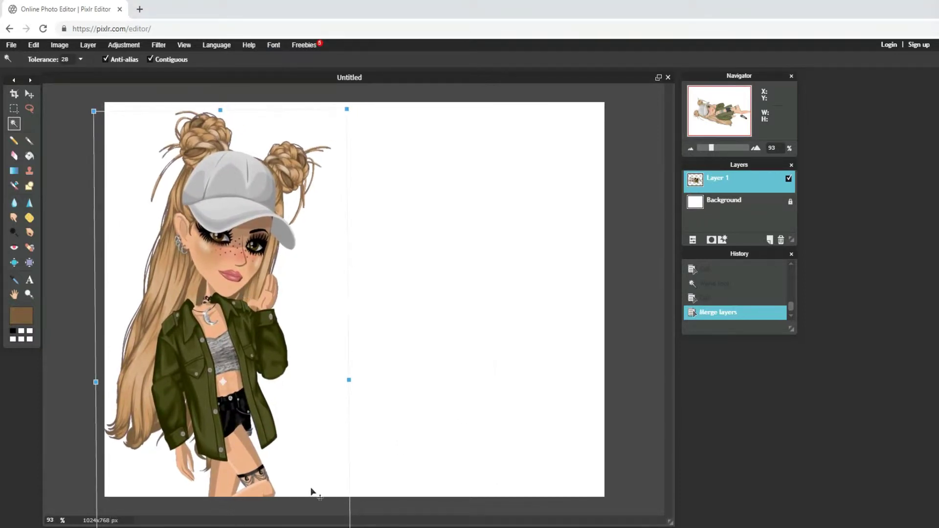
pyautogui.press('Return')
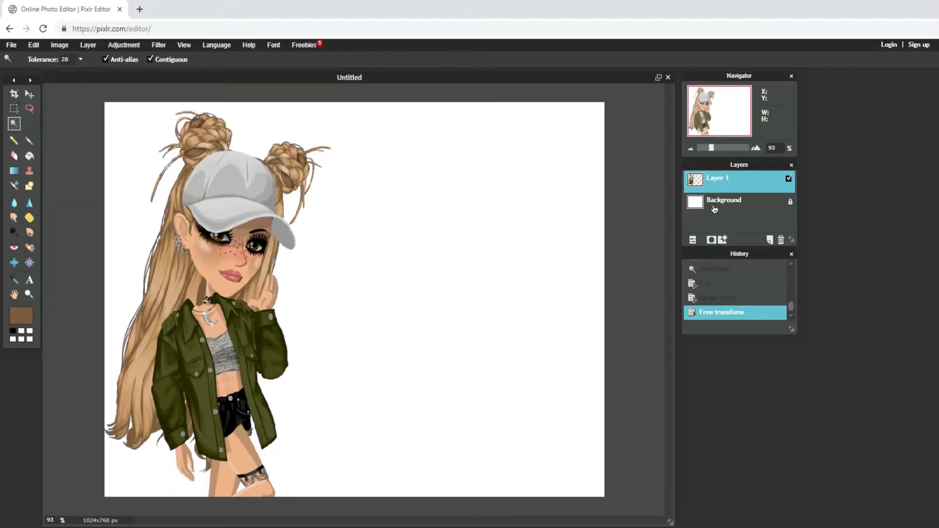
# Step: Open the intro 2 sunset image as a layer directly above the Background layer
pyautogui.click(714, 209)
pyautogui.click(88, 44)
pyautogui.click(122, 92)
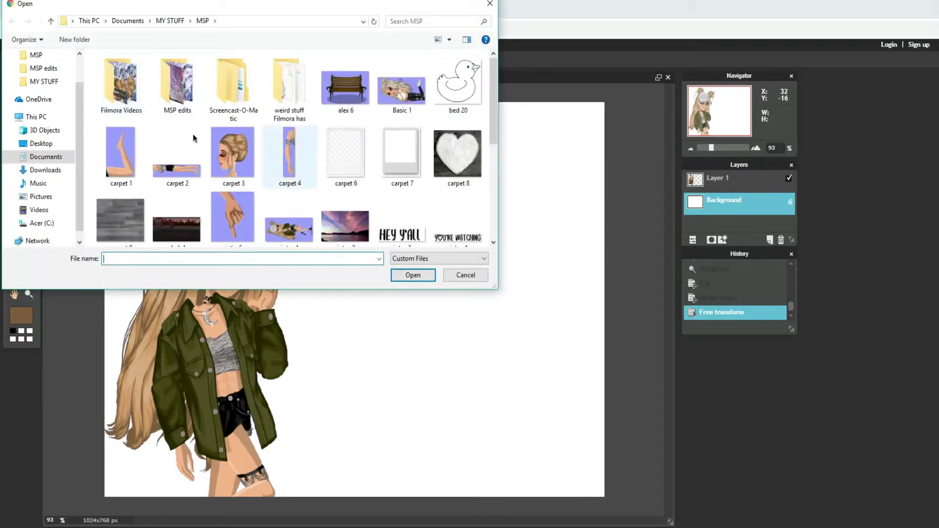
pyautogui.scroll(-2, 293, 172)
pyautogui.doubleClick(345, 157)
# Step: Scale and position the sunset layer with Free transform so it covers the whole canvas
pyautogui.click(88, 44)
pyautogui.click(33, 45)
pyautogui.click(57, 125)
pyautogui.moveTo(575, 154); pyautogui.dragTo(722, 73)
pyautogui.moveTo(440, 223)
pyautogui.mouseDown()
pyautogui.moveTo(541, 232)
pyautogui.moveTo(532, 237)
pyautogui.mouseUp()
pyautogui.click(434, 310)
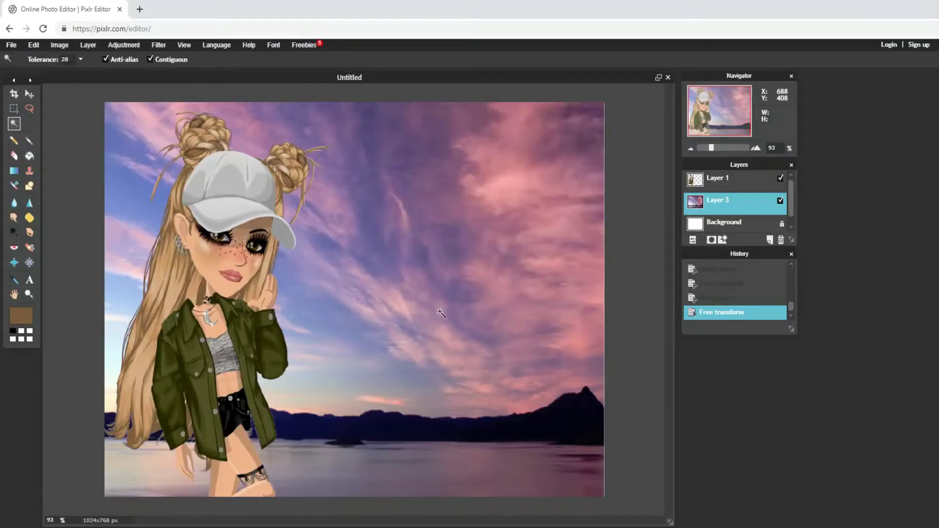
pyautogui.click(33, 45)
pyautogui.click(49, 127)
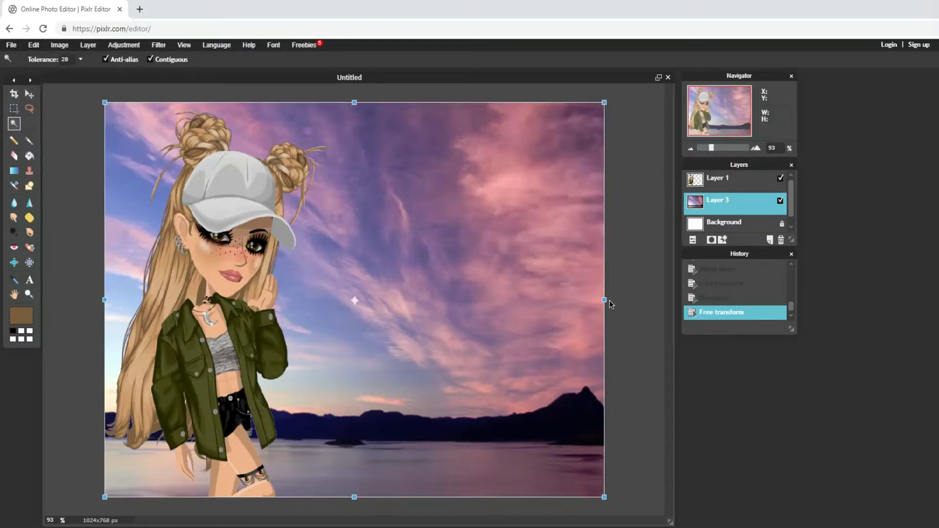
pyautogui.click(429, 307)
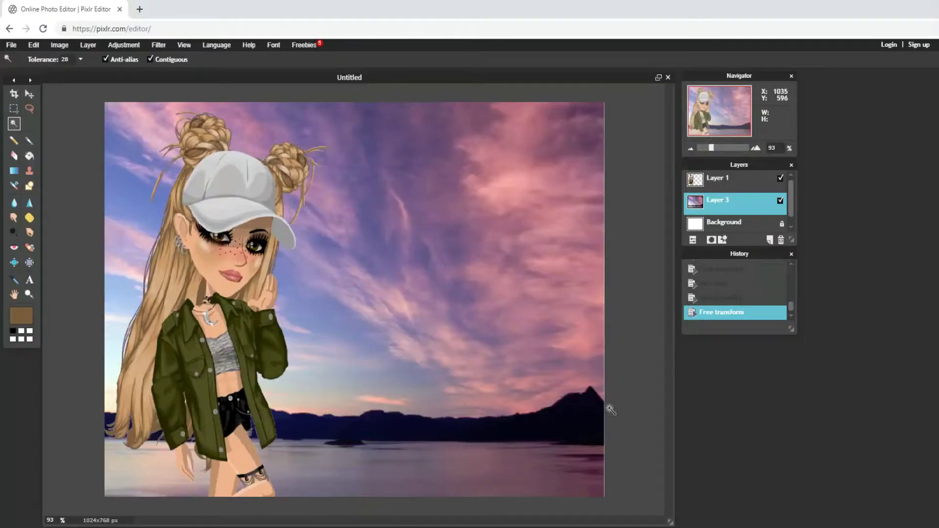
# Step: Open the "Thanks for watching" image as a layer and move it to the top of the layer stack
pyautogui.click(11, 45)
pyautogui.click(105, 93)
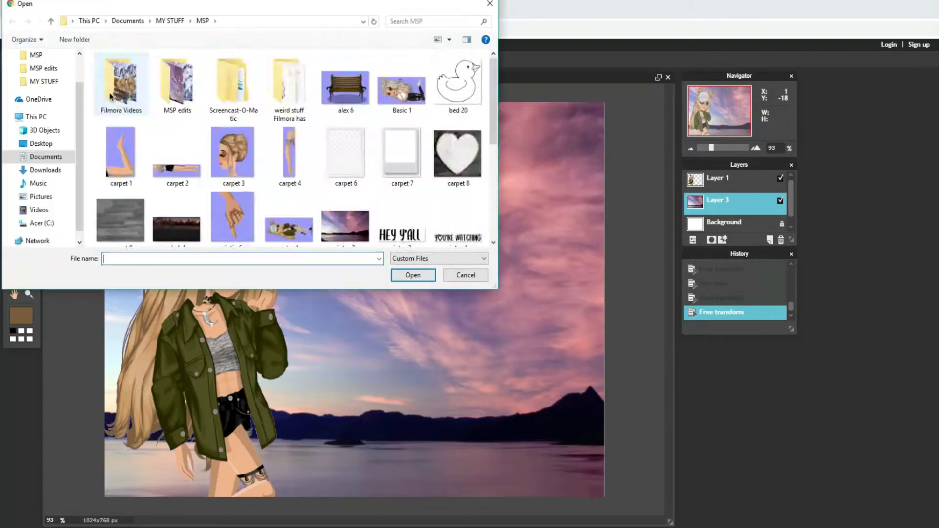
pyautogui.doubleClick(306, 195)
pyautogui.moveTo(717, 201); pyautogui.dragTo(731, 178)
# Step: Shrink the "Thanks for watching" layer with Free transform, tilt it slightly upward and place it beside the character's head
pyautogui.click(33, 44)
pyautogui.click(60, 130)
pyautogui.moveTo(635, 391); pyautogui.dragTo(541, 357)
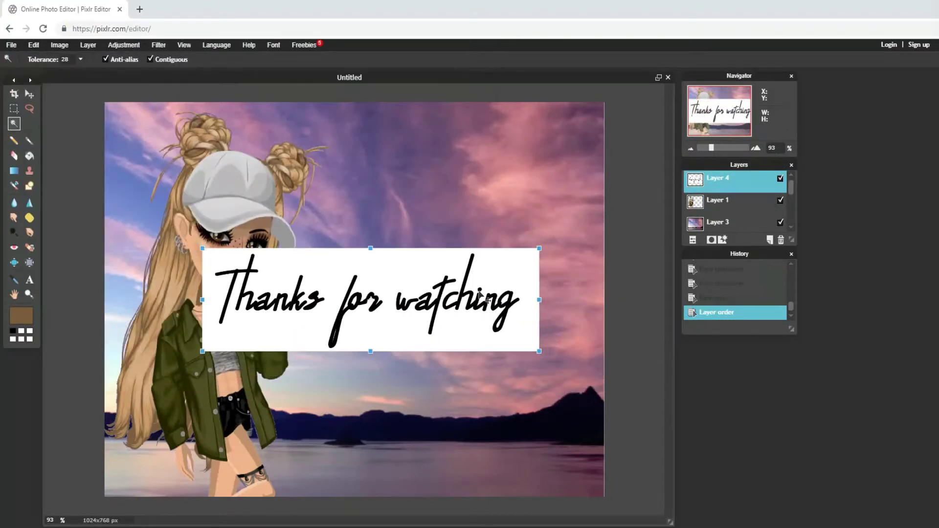
pyautogui.moveTo(482, 294); pyautogui.dragTo(530, 219)
pyautogui.moveTo(272, 165); pyautogui.dragTo(269, 183)
pyautogui.click(717, 201)
pyautogui.press('Return')
# Step: Clear the white background from the "Thanks for watching" lettering and erase its leftover marks
pyautogui.moveTo(199, 206); pyautogui.dragTo(174, 204)
pyautogui.click(739, 187)
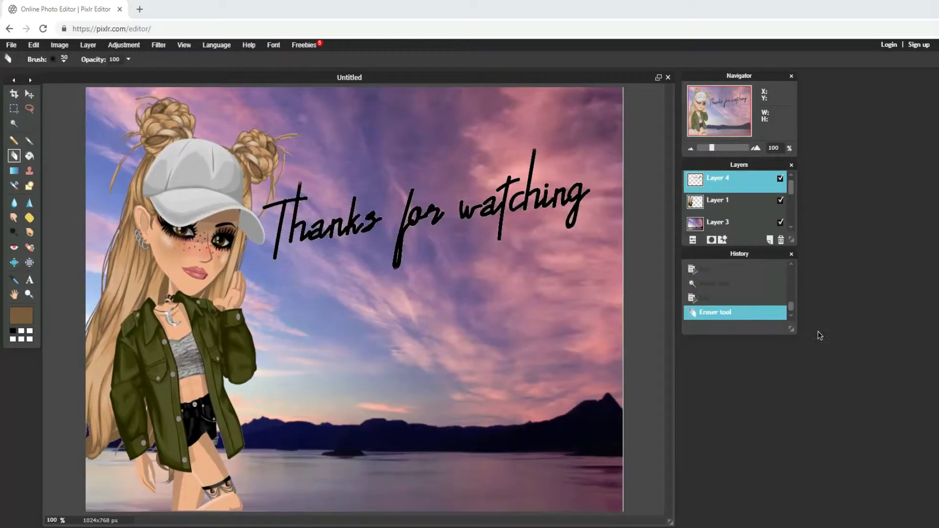
# Step: Try adding another image from the MSP folder as a layer and resizing it with Free transform
pyautogui.click(88, 44)
pyautogui.click(113, 94)
pyautogui.scroll(-10, 244, 147)
pyautogui.click(165, 91)
pyautogui.click(415, 275)
pyautogui.click(33, 44)
pyautogui.click(74, 126)
pyautogui.moveTo(478, 215); pyautogui.dragTo(607, 153)
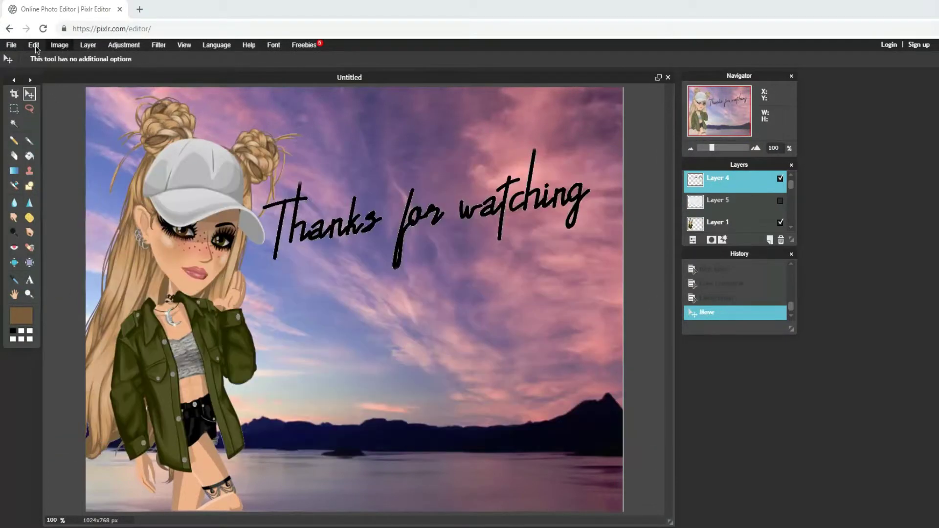
# Step: Turn the "Thanks for watching" lettering white by setting its lightness to 100 in Hue & Saturation
pyautogui.click(158, 44)
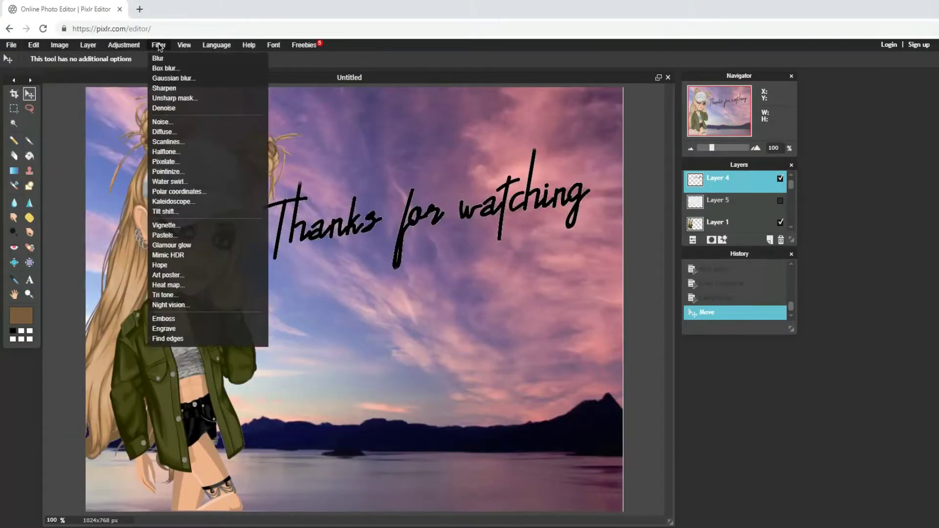
pyautogui.moveTo(123, 44)
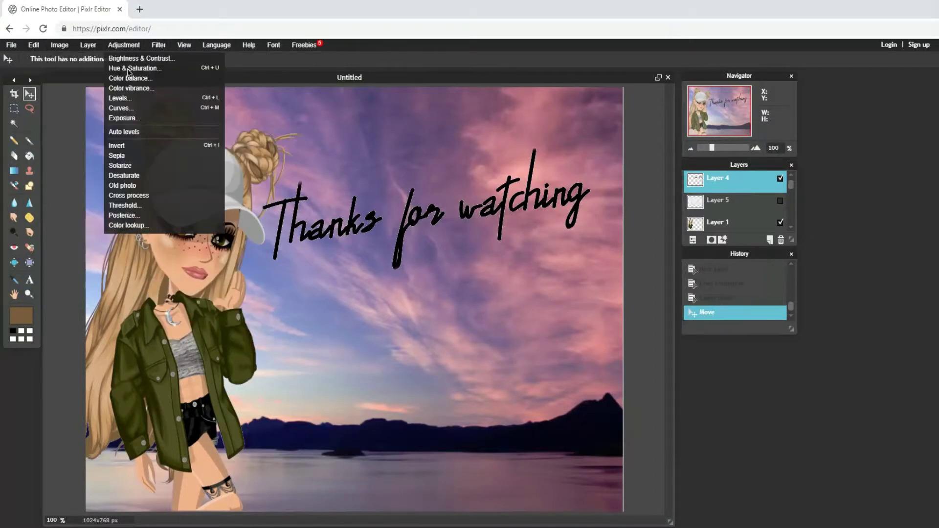
pyautogui.click(129, 69)
pyautogui.moveTo(469, 304); pyautogui.dragTo(547, 307)
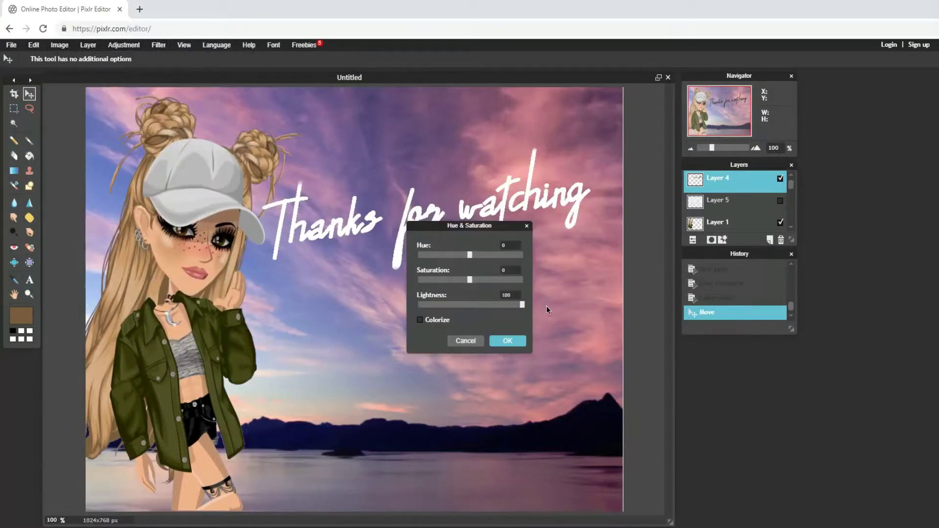
pyautogui.click(509, 341)
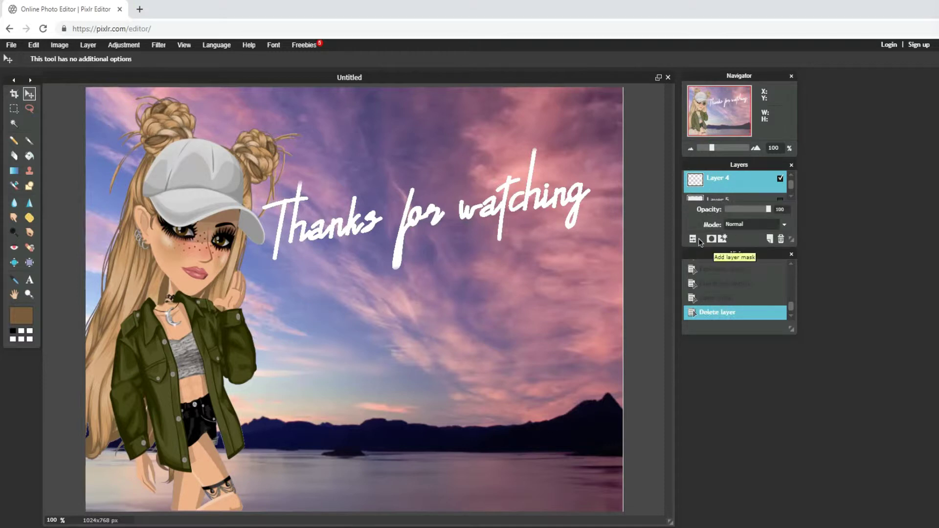
pyautogui.click(692, 239)
pyautogui.click(368, 186)
pyautogui.moveTo(424, 183); pyautogui.dragTo(491, 315)
pyautogui.moveTo(561, 346); pyautogui.dragTo(562, 347)
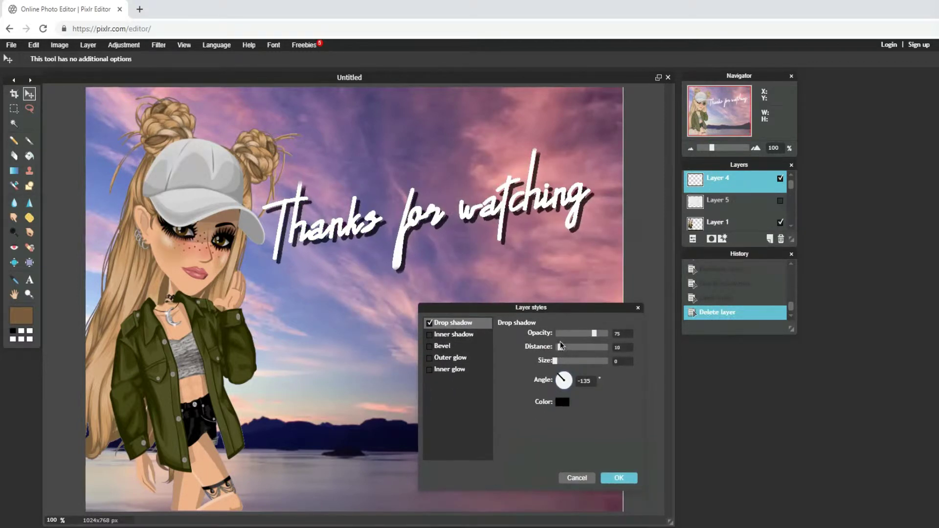
pyautogui.click(577, 478)
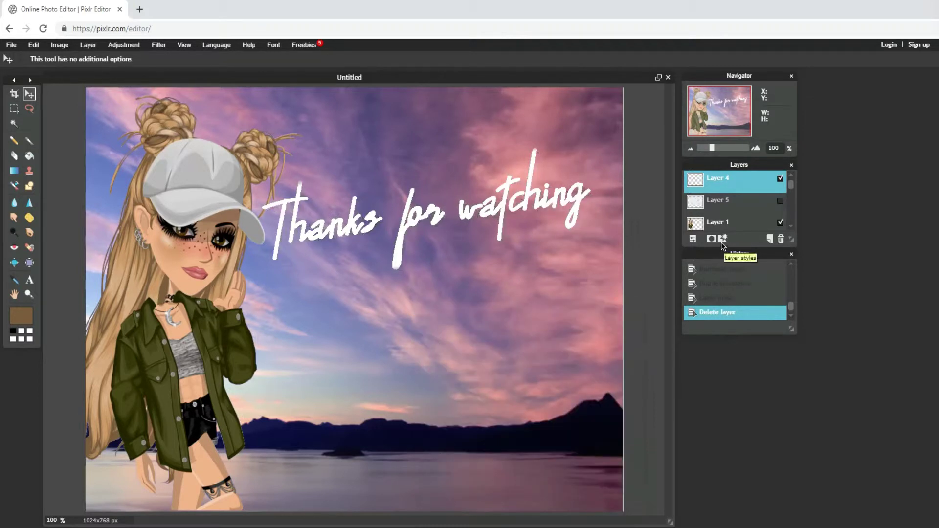
# Step: Give the "Thanks for watching" lettering a drop shadow of size 7 and an inner bevel with distance 5 and size 4
pyautogui.click(723, 239)
pyautogui.click(441, 298)
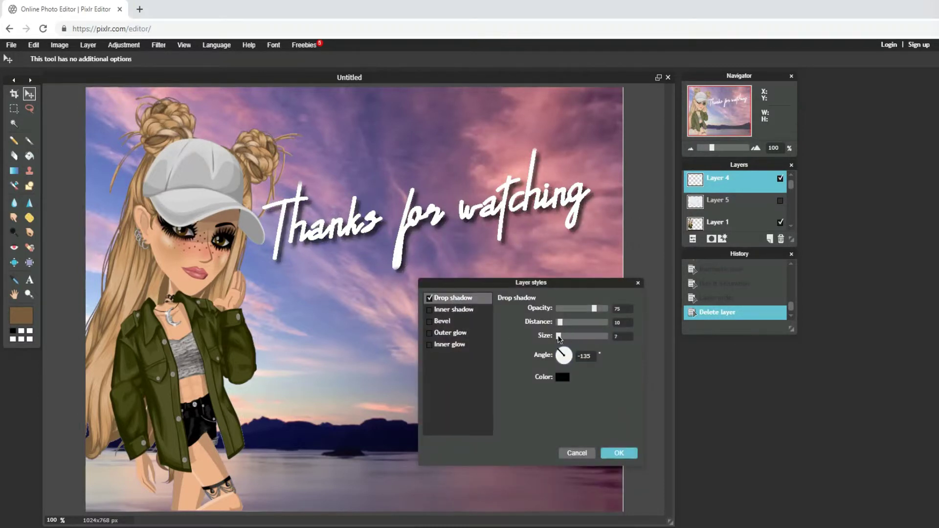
pyautogui.click(442, 322)
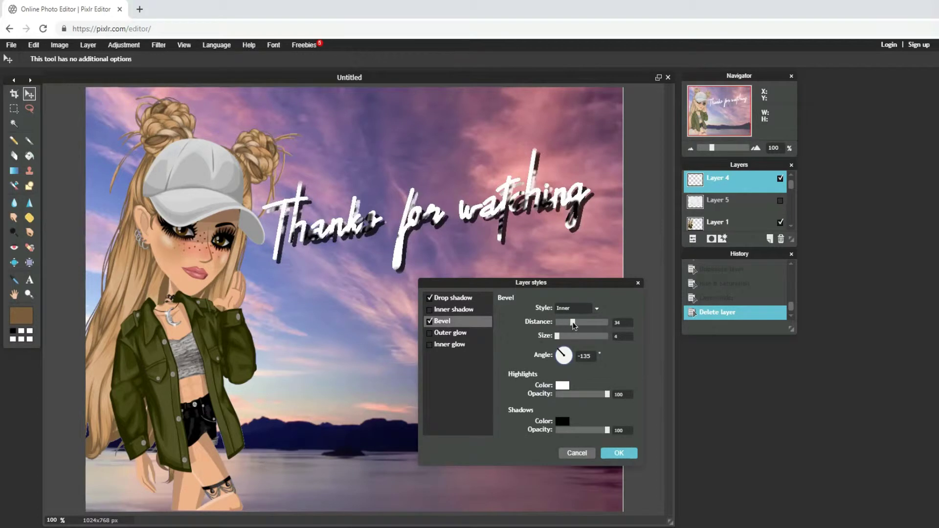
pyautogui.moveTo(557, 337); pyautogui.dragTo(566, 339)
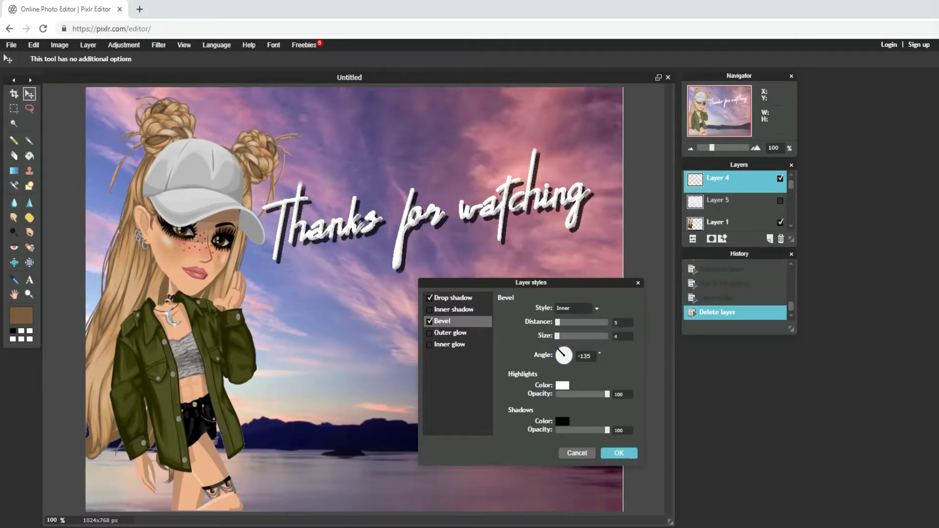
pyautogui.press('Return')
# Step: Open the SUBSCRIBE image as a new layer and cut away the background around its letters
pyautogui.click(88, 44)
pyautogui.click(105, 90)
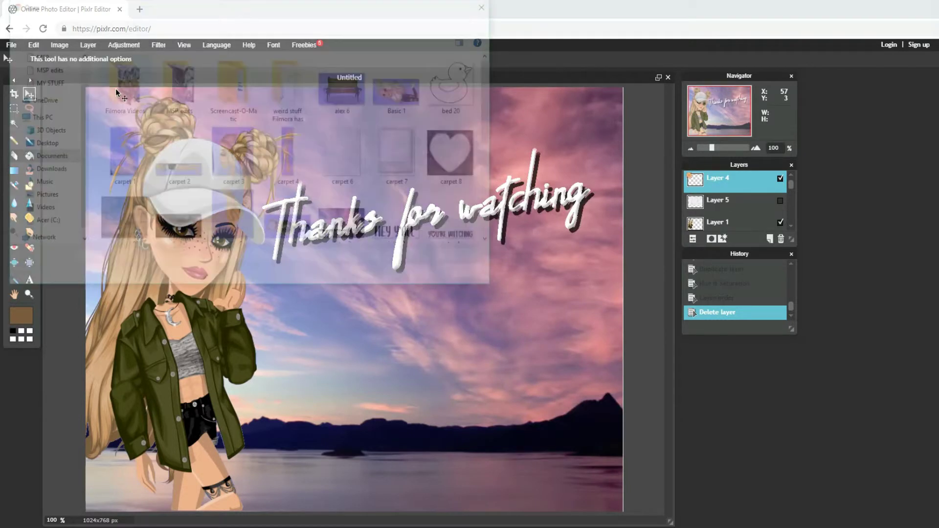
pyautogui.click(413, 272)
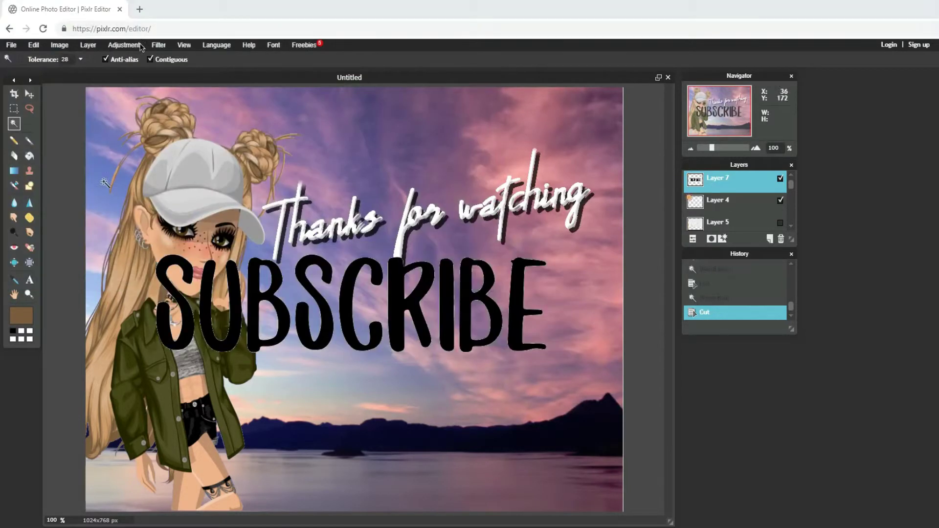
# Step: Shrink the SUBSCRIBE lettering with Free transform, tilt it slightly downward and place it beneath "Thanks for watching"
pyautogui.click(34, 44)
pyautogui.click(49, 122)
pyautogui.moveTo(548, 253); pyautogui.dragTo(541, 270)
pyautogui.click(541, 275)
pyautogui.press('Escape')
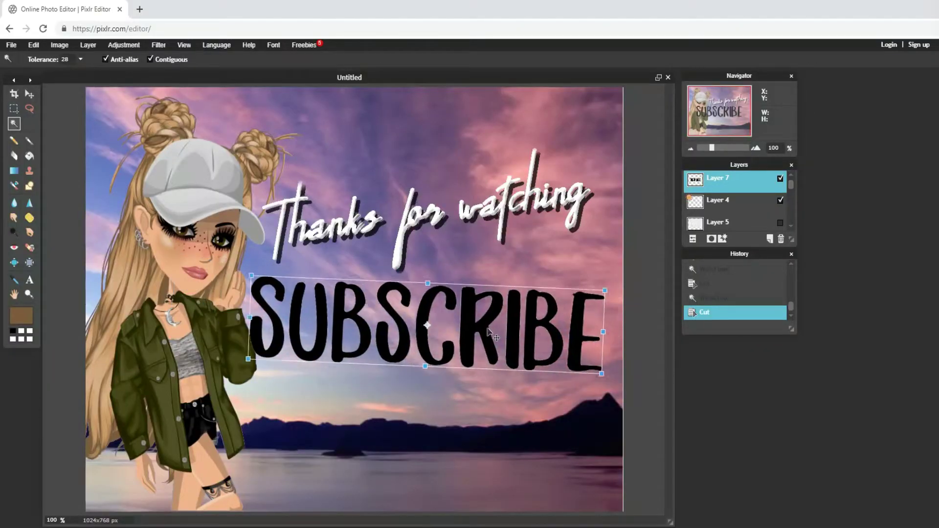